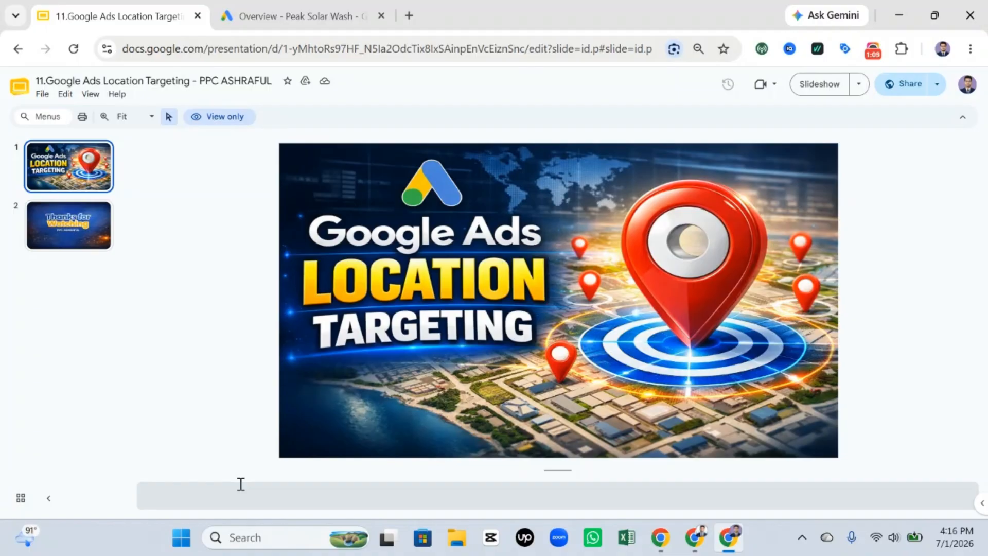
Step: Switch to the Peak Solar Wash account in Google Ads, hide the ads-not-running alert and start a new campaign
{"action": "left_click", "coordinate": [325, 17]}
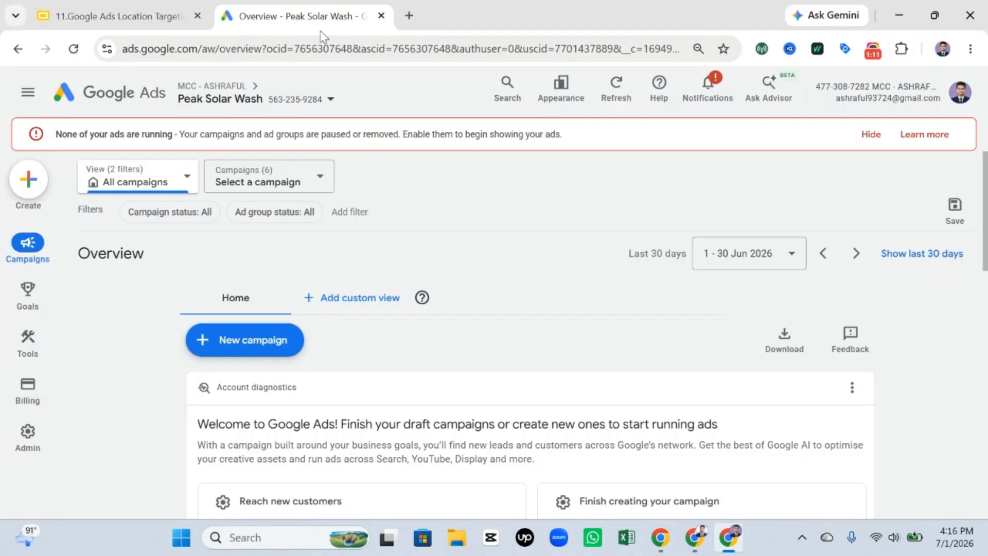
{"action": "left_click", "coordinate": [852, 136]}
{"action": "left_click", "coordinate": [260, 315]}
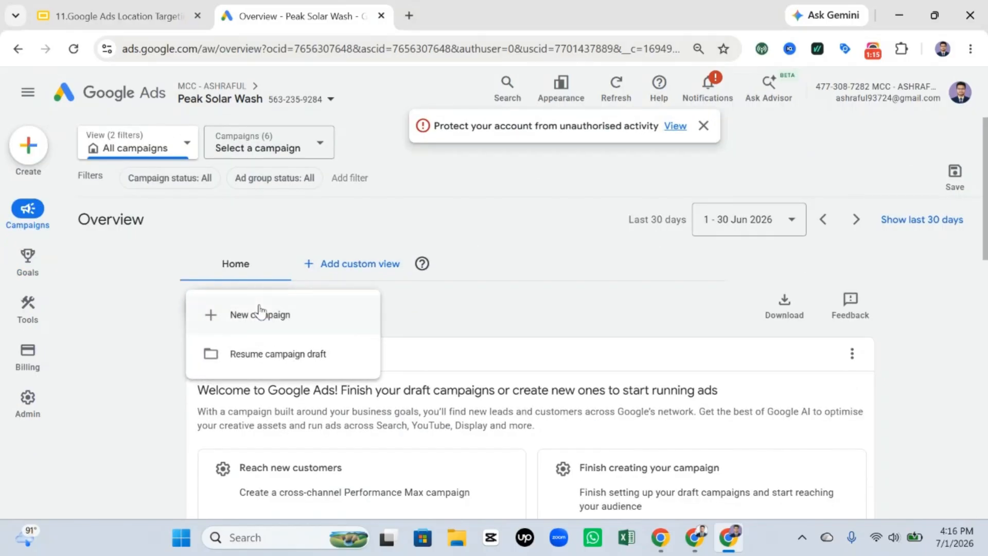
{"action": "left_click", "coordinate": [260, 314]}
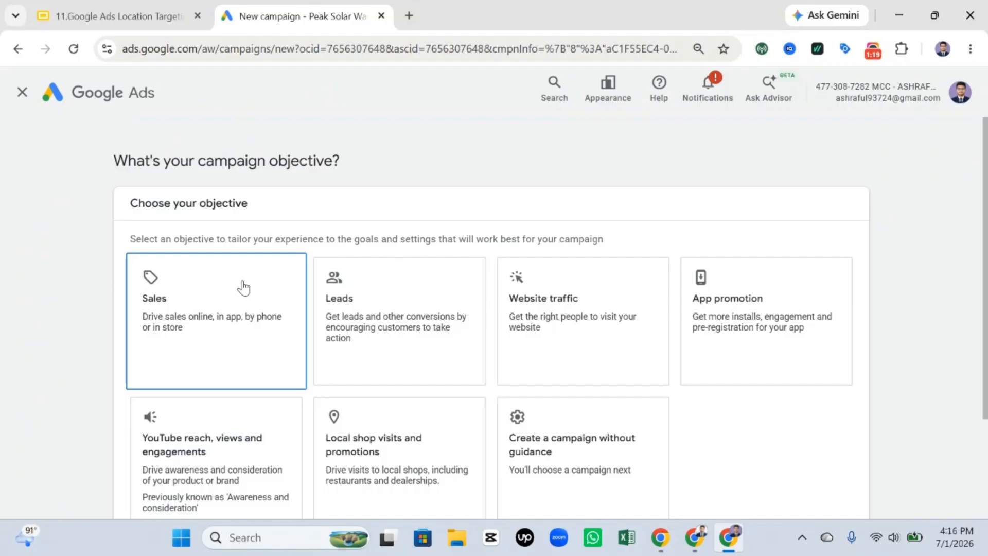
Step: Choose Sales as the campaign objective and continue to its conversion goals
{"action": "left_click", "coordinate": [273, 325]}
{"action": "scroll", "coordinate": [518, 278], "scroll_direction": "down", "scroll_amount": 8}
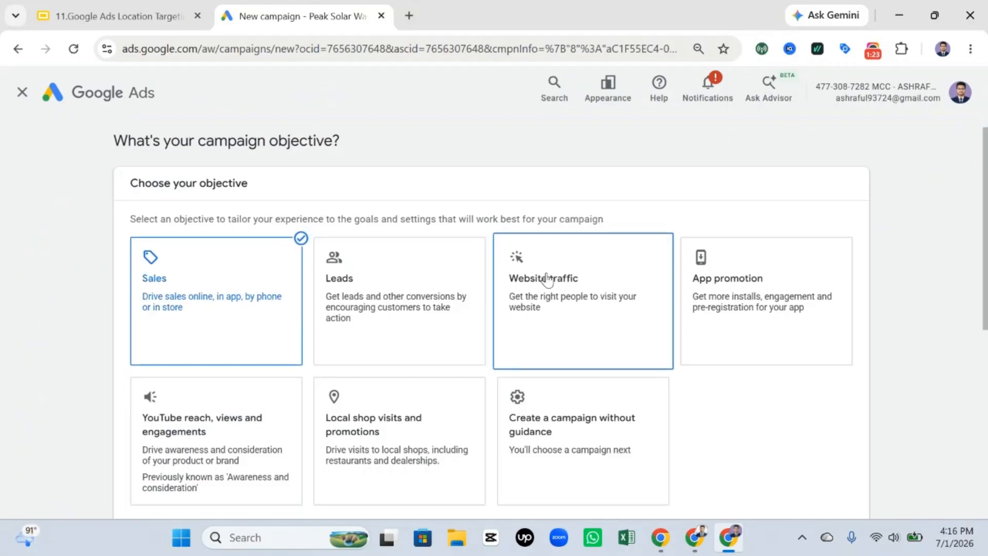
{"action": "left_click", "coordinate": [840, 440]}
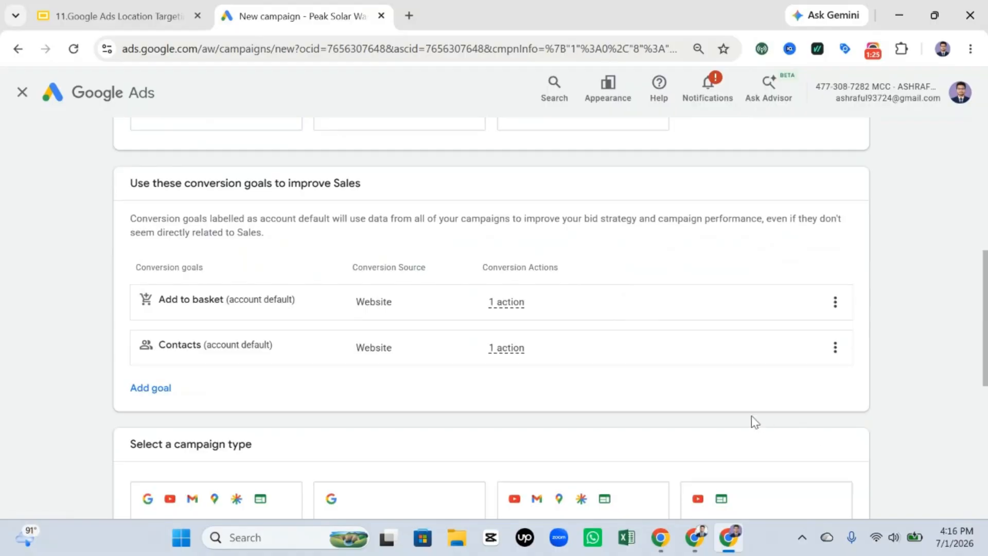
Step: Select Search as the campaign type and continue from the existing draft Sales-Search-13
{"action": "scroll", "coordinate": [566, 342], "scroll_direction": "down", "scroll_amount": 3}
{"action": "left_click", "coordinate": [425, 377]}
{"action": "scroll", "coordinate": [530, 262], "scroll_direction": "down", "scroll_amount": 8}
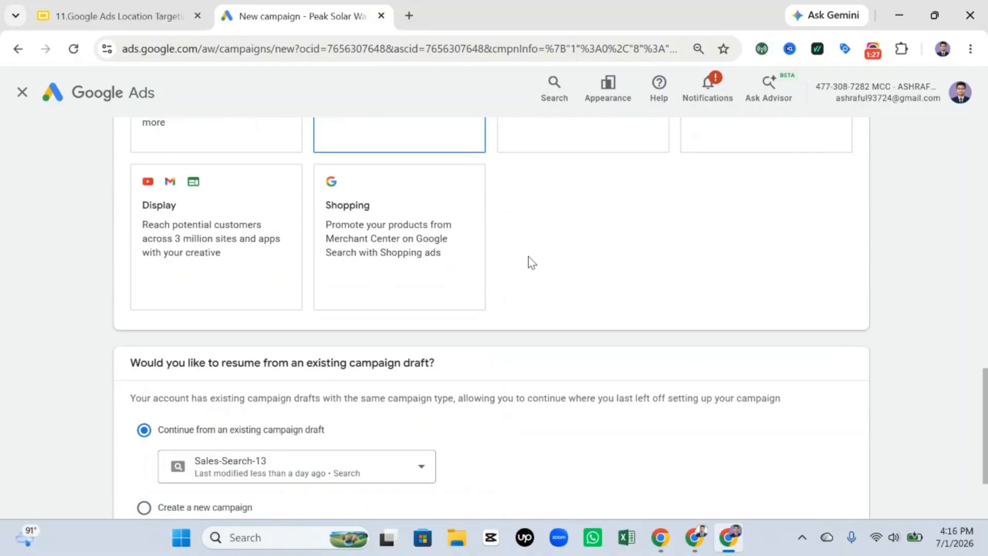
{"action": "left_click", "coordinate": [844, 455]}
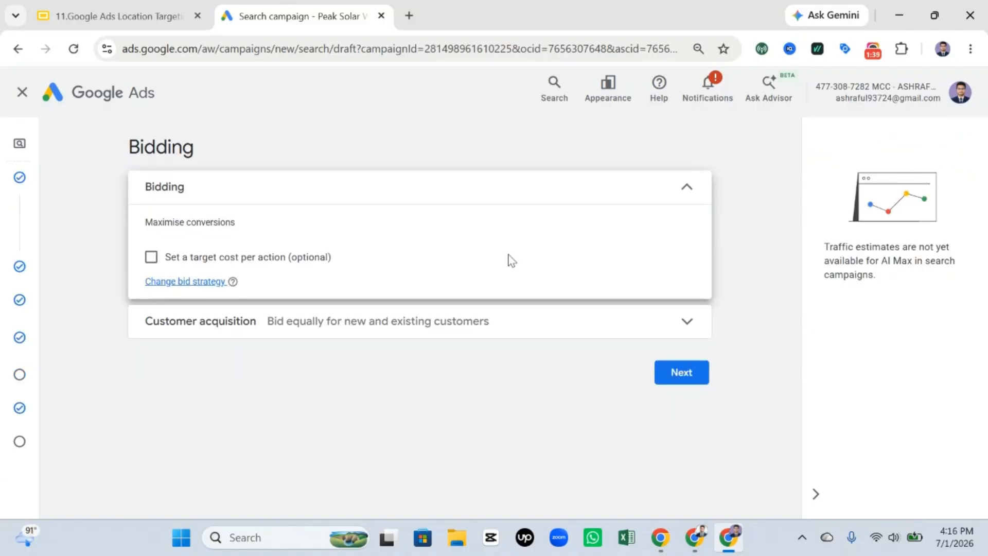
Step: Accept the bidding settings and turn off both the Google search partners network and the Google Display Network in the campaign settings
{"action": "left_click", "coordinate": [684, 374]}
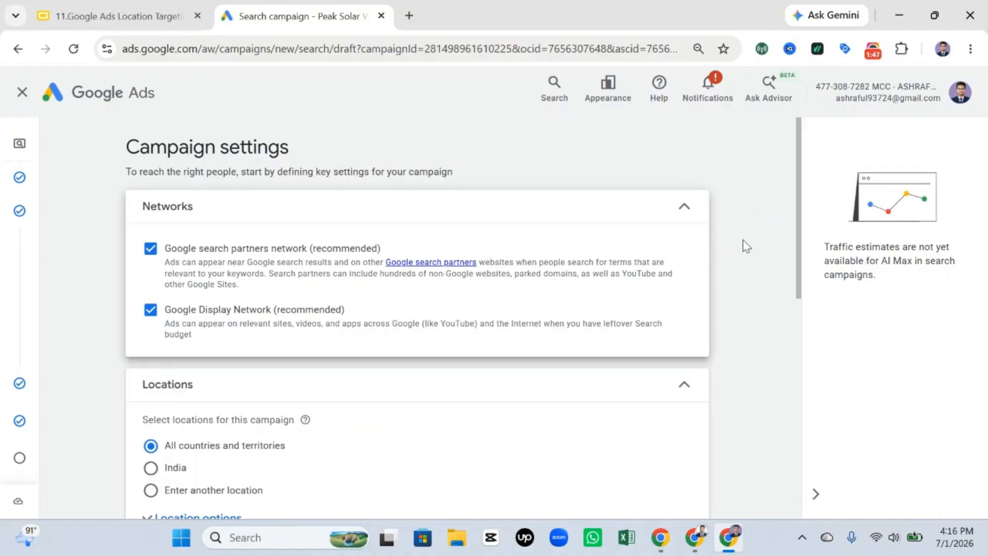
{"action": "mouse_move", "coordinate": [799, 176]}
{"action": "left_mouse_down"}
{"action": "mouse_move", "coordinate": [801, 213]}
{"action": "mouse_move", "coordinate": [800, 190]}
{"action": "left_mouse_up"}
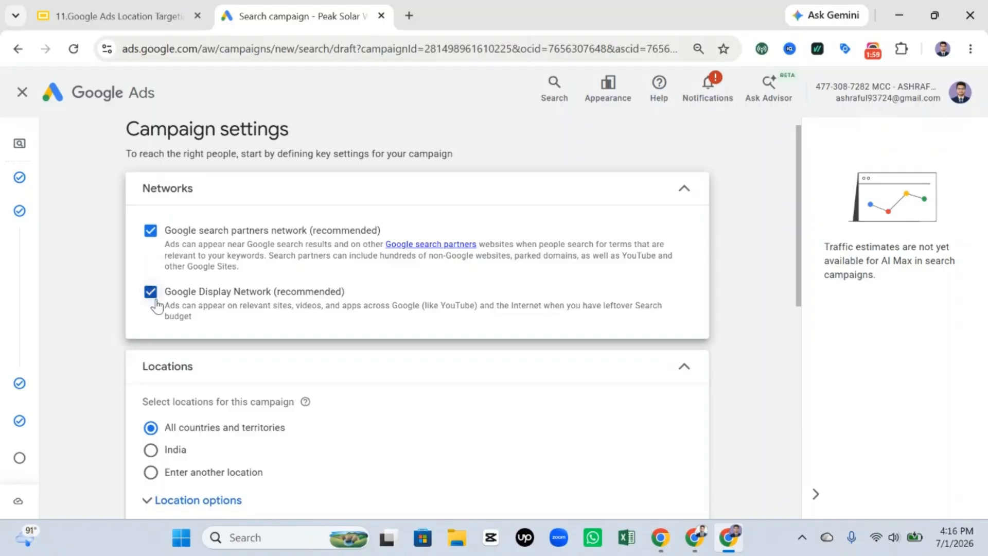
{"action": "left_click", "coordinate": [150, 231]}
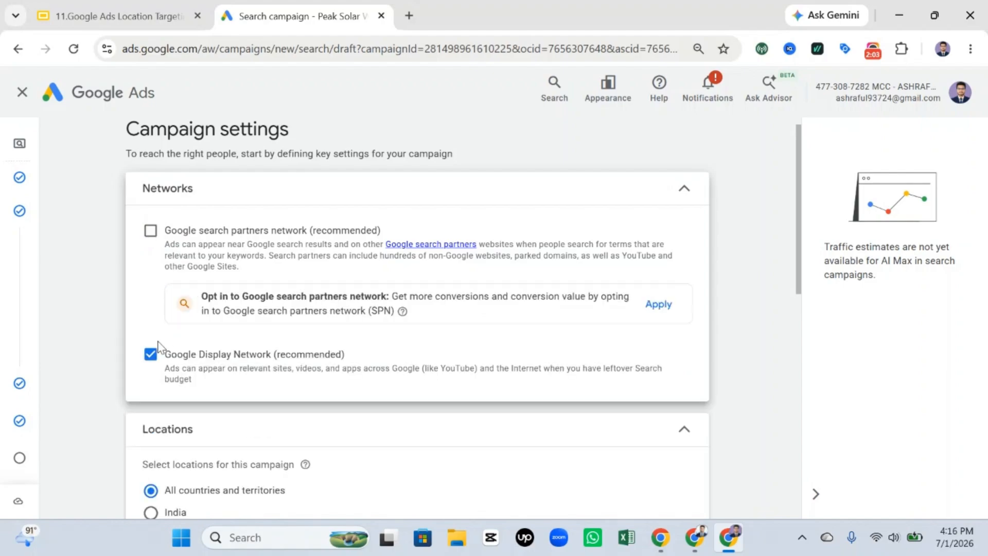
{"action": "left_click", "coordinate": [150, 353]}
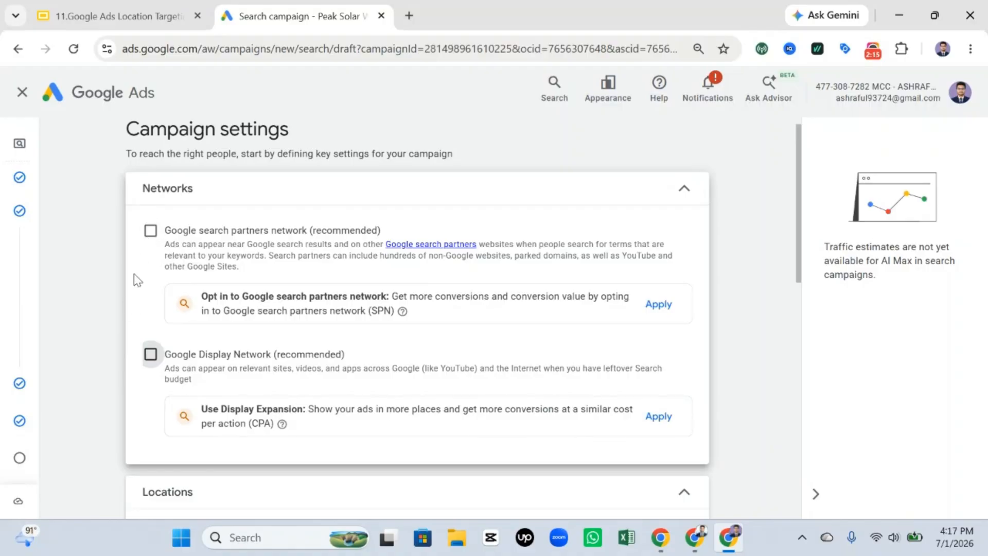
Step: Capture the Locations section, box the India, Enter another location and All countries and territories choices in red, and discard the capture
{"action": "scroll", "coordinate": [149, 288], "scroll_direction": "down", "scroll_amount": 6}
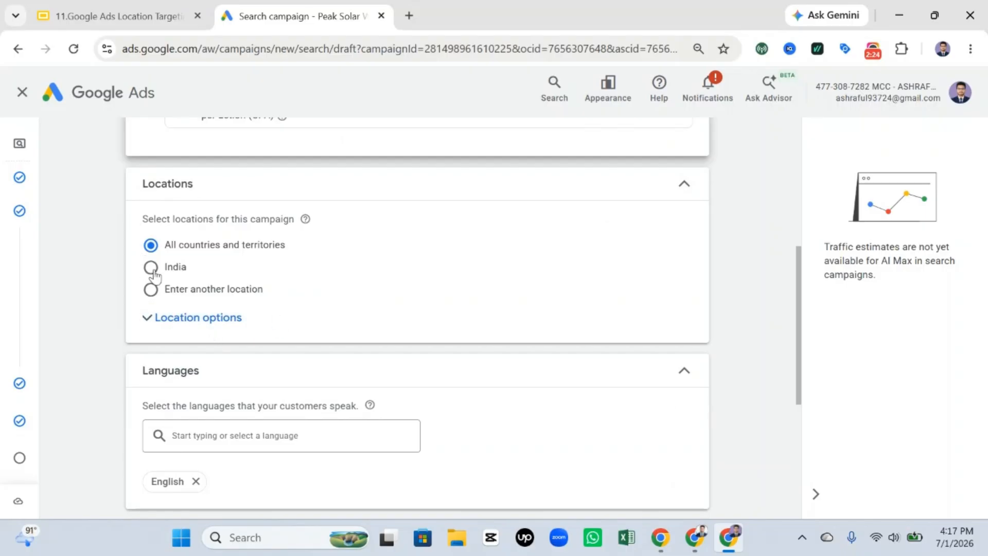
{"action": "key", "text": "Print"}
{"action": "mouse_move", "coordinate": [2, 69]}
{"action": "left_mouse_down"}
{"action": "mouse_move", "coordinate": [539, 249]}
{"action": "mouse_move", "coordinate": [987, 491]}
{"action": "left_mouse_up"}
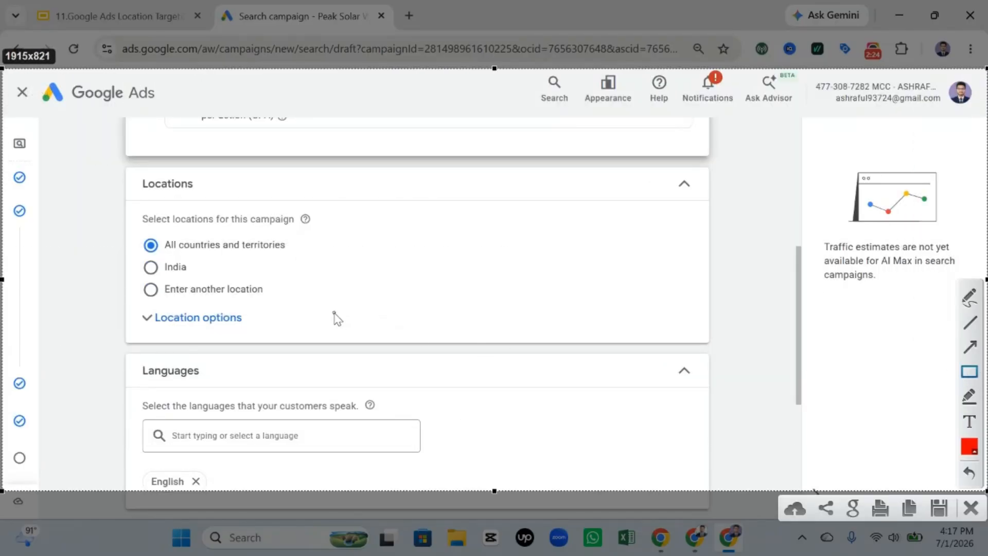
{"action": "mouse_move", "coordinate": [138, 259]}
{"action": "left_mouse_down"}
{"action": "mouse_move", "coordinate": [157, 275]}
{"action": "mouse_move", "coordinate": [207, 280]}
{"action": "left_mouse_up"}
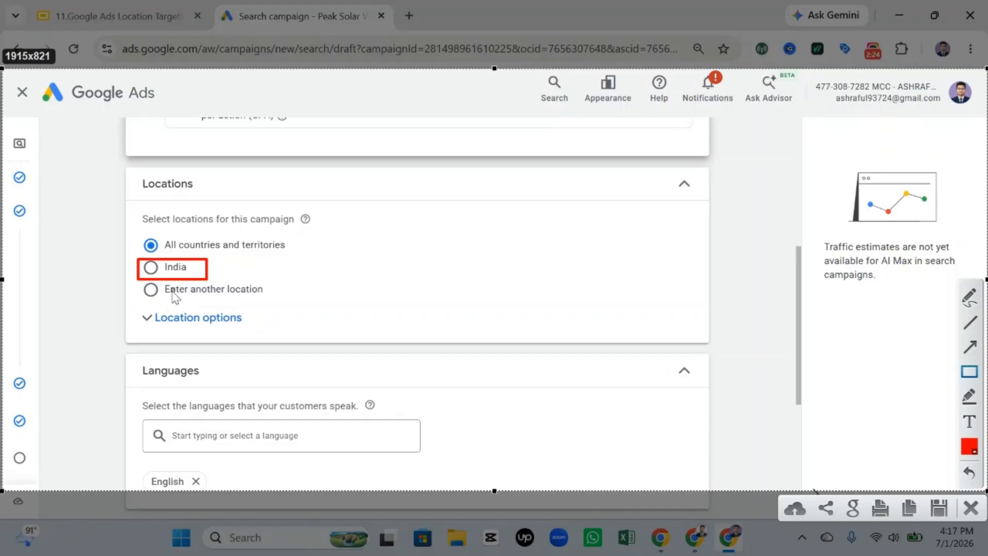
{"action": "mouse_move", "coordinate": [118, 278]}
{"action": "left_mouse_down"}
{"action": "mouse_move", "coordinate": [170, 300]}
{"action": "mouse_move", "coordinate": [344, 308]}
{"action": "left_mouse_up"}
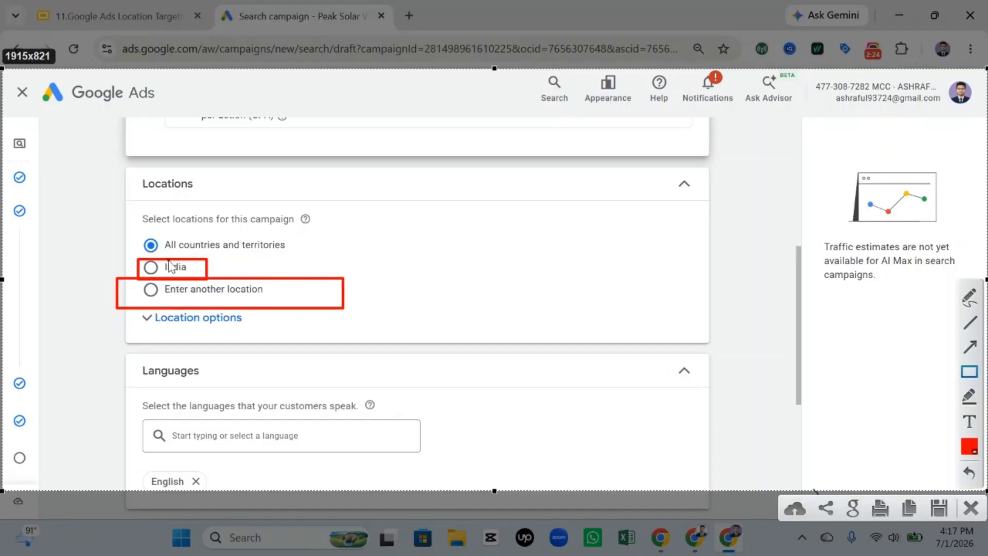
{"action": "mouse_move", "coordinate": [111, 216]}
{"action": "left_mouse_down"}
{"action": "mouse_move", "coordinate": [143, 247]}
{"action": "mouse_move", "coordinate": [356, 261]}
{"action": "left_mouse_up"}
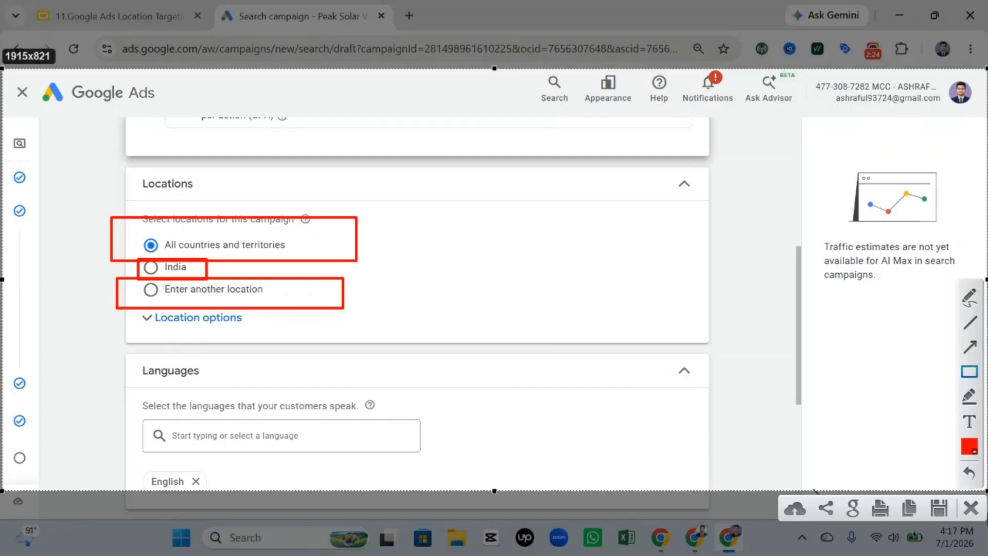
{"action": "left_click", "coordinate": [971, 508]}
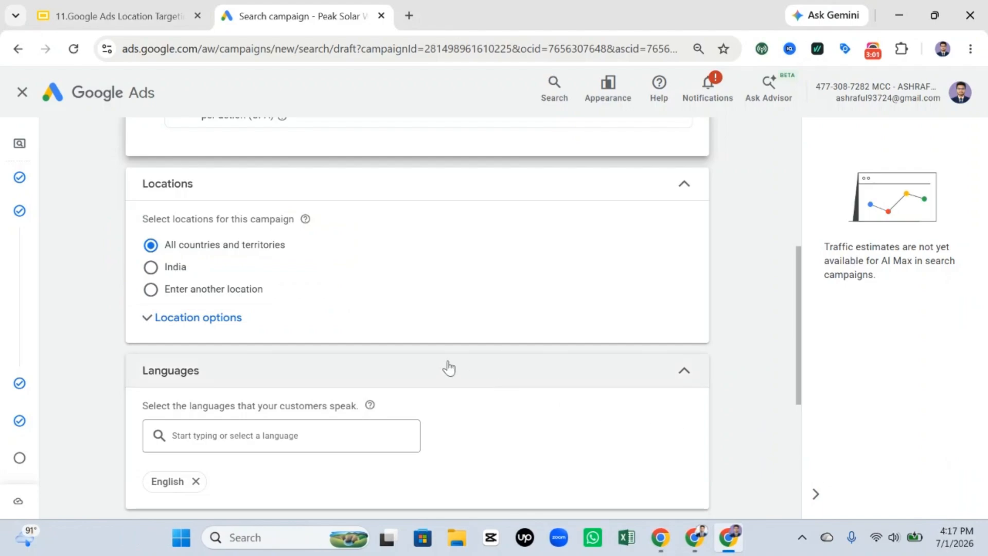
Step: Expand the location options, set the campaign to Enter another location and search for "Ba"
{"action": "left_click", "coordinate": [211, 312]}
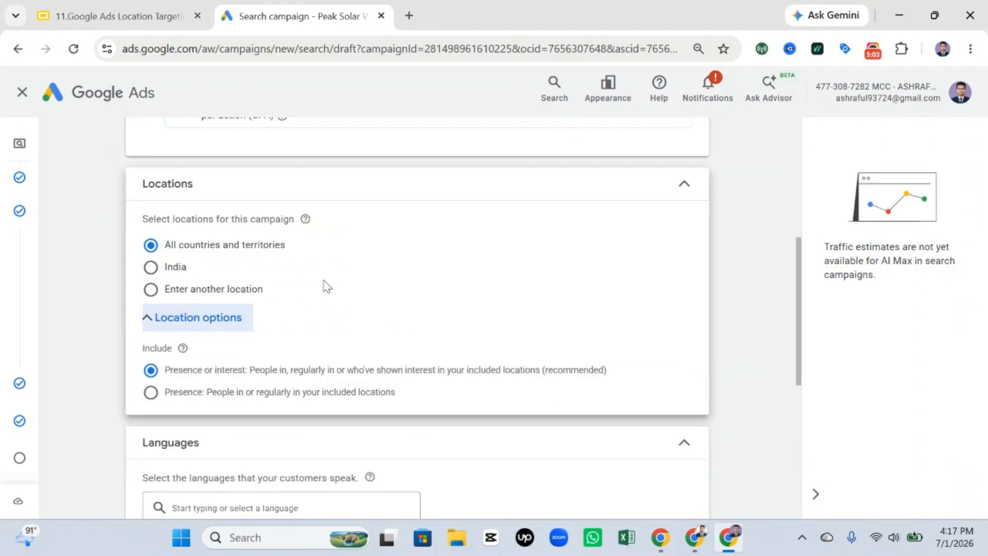
{"action": "left_click", "coordinate": [205, 289]}
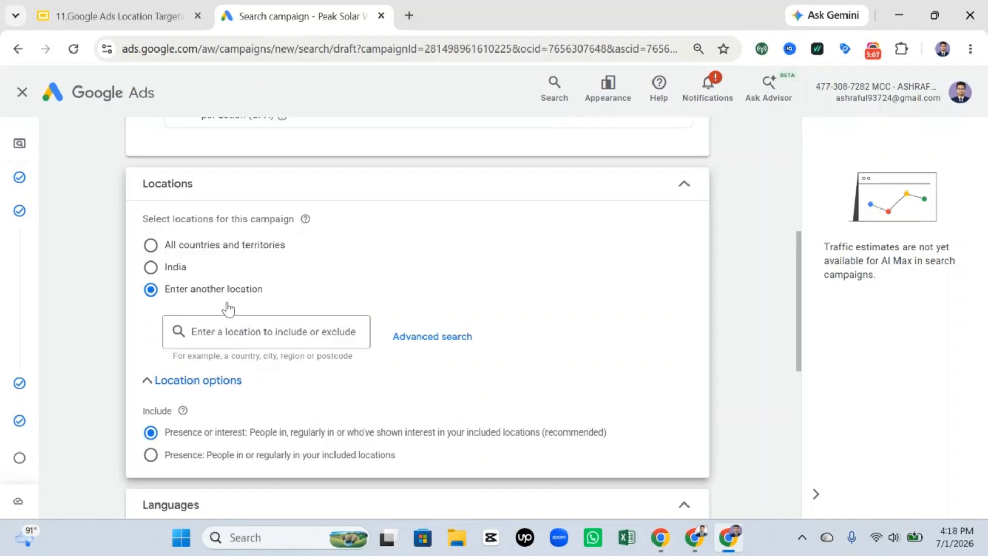
{"action": "left_click", "coordinate": [236, 330]}
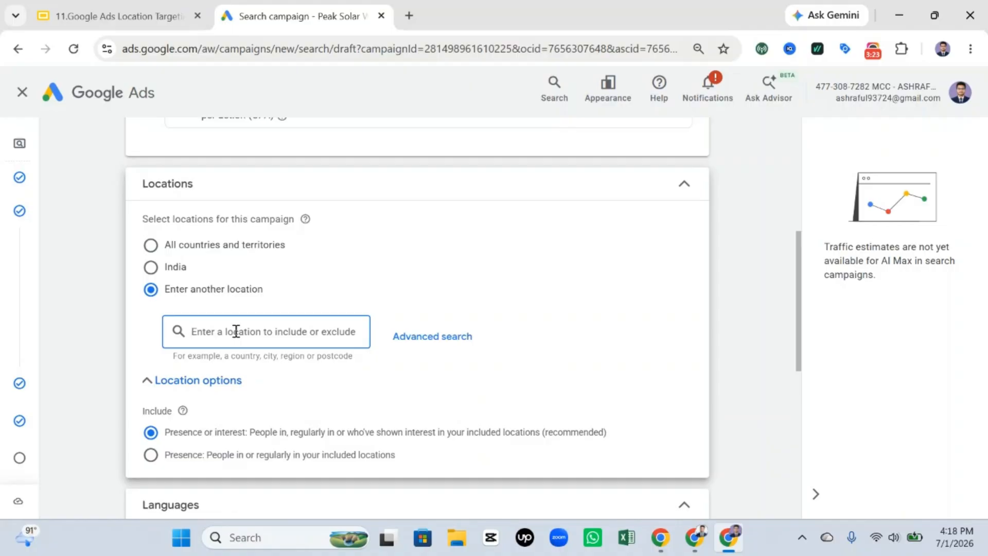
{"action": "type", "text": "Ba"}
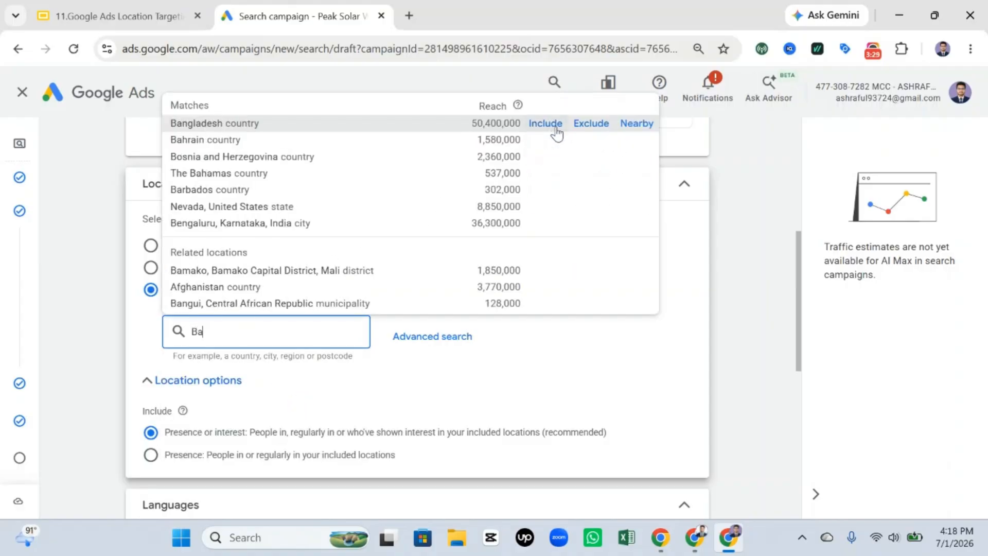
Step: Capture the location matches and mark Bangladesh's Include option with a red box and an arrow
{"action": "key", "text": "Print"}
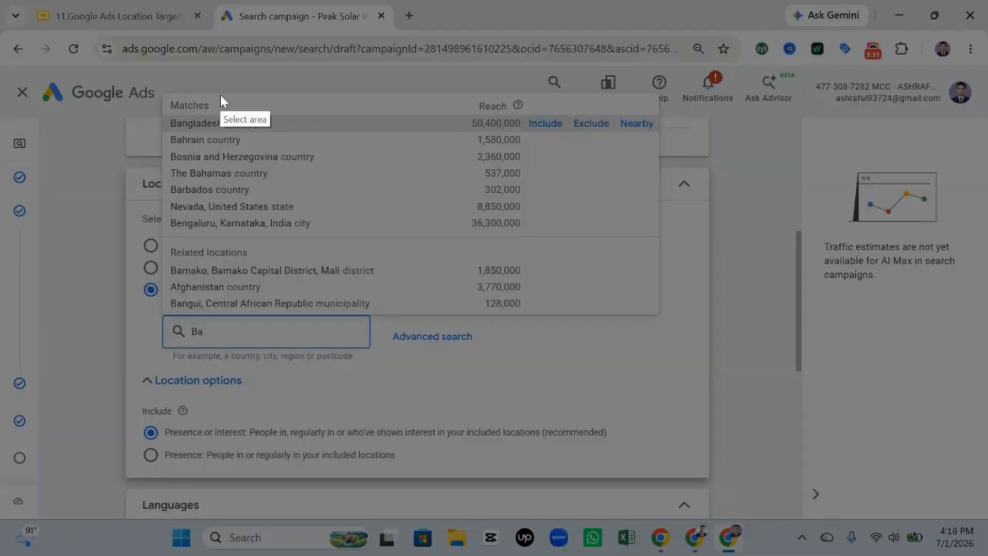
{"action": "left_click_drag", "start_coordinate": [1, 8], "coordinate": [984, 474]}
{"action": "left_click", "coordinate": [970, 371]}
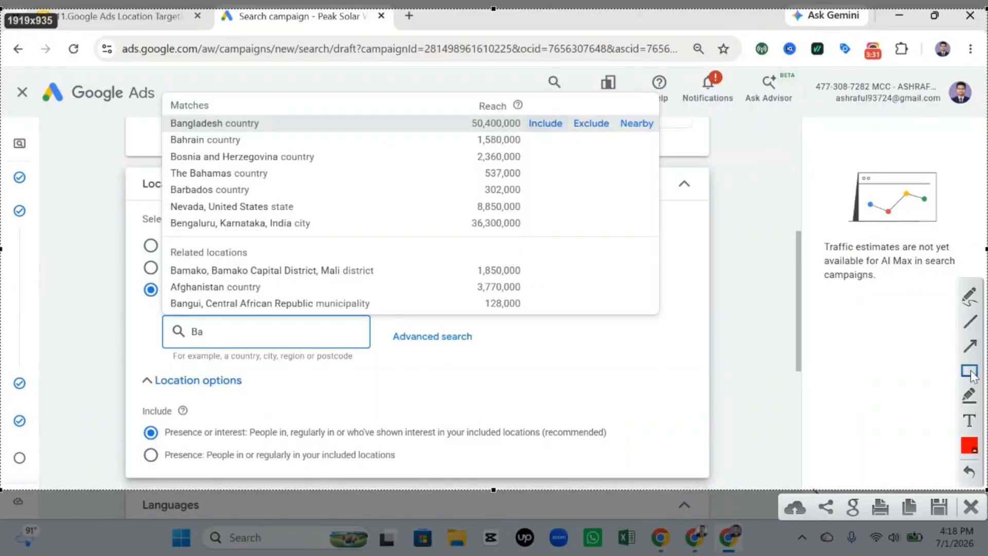
{"action": "mouse_move", "coordinate": [514, 106]}
{"action": "left_mouse_down"}
{"action": "mouse_move", "coordinate": [540, 137]}
{"action": "mouse_move", "coordinate": [569, 138]}
{"action": "left_mouse_up"}
{"action": "left_click", "coordinate": [969, 346]}
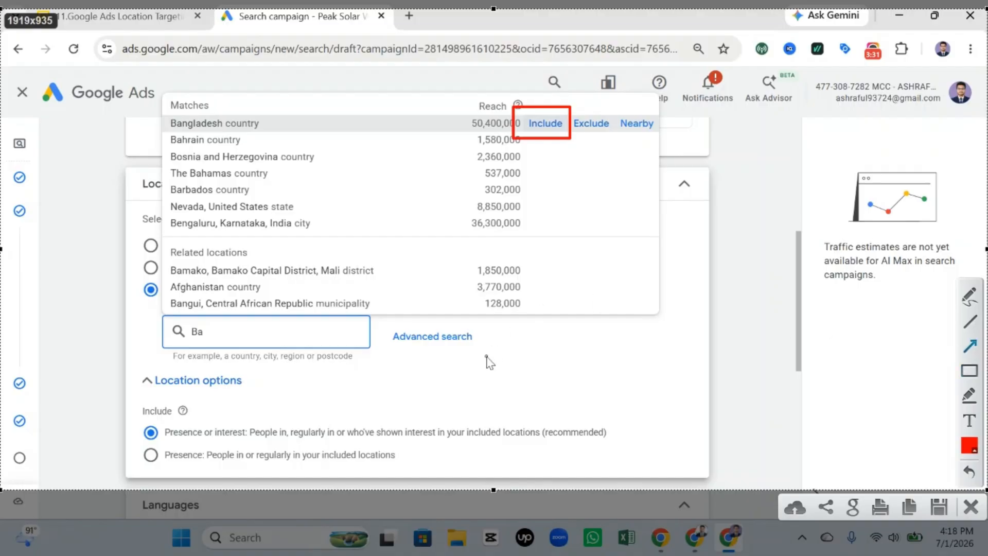
{"action": "left_click_drag", "start_coordinate": [487, 356], "coordinate": [547, 152]}
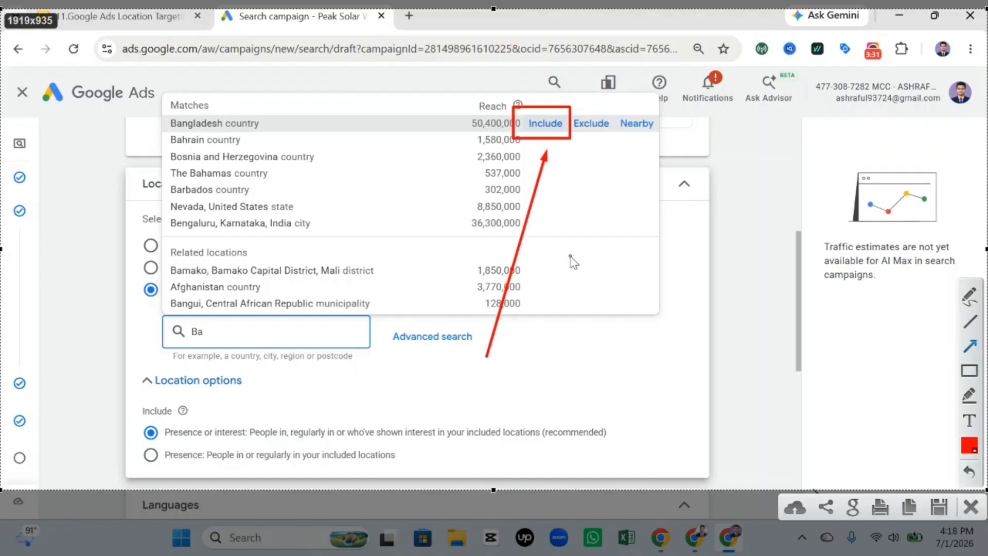
Step: Mark Bangladesh's Exclude option with a red box and an arrow, and discard the capture
{"action": "left_click", "coordinate": [970, 371]}
{"action": "left_click_drag", "start_coordinate": [570, 107], "coordinate": [617, 140]}
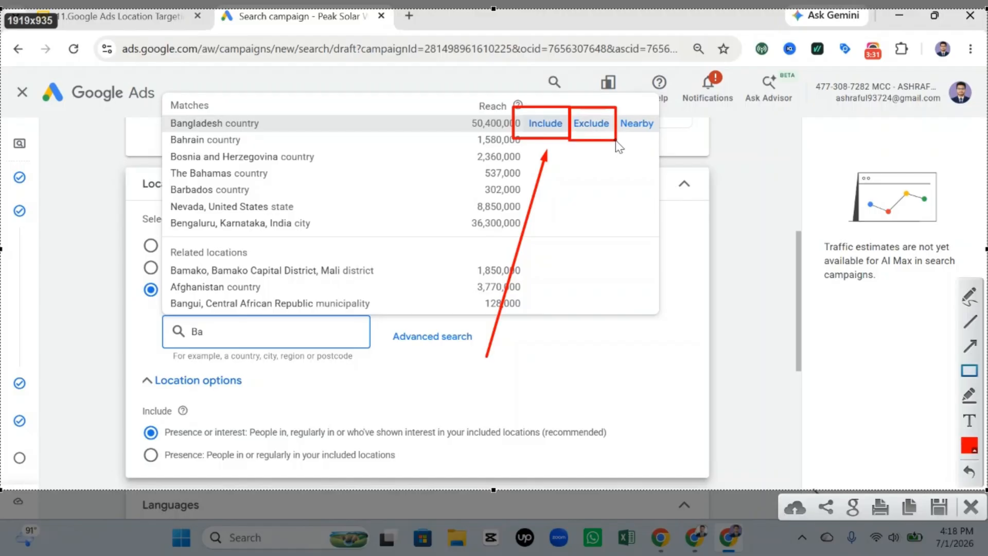
{"action": "left_click", "coordinate": [977, 399]}
{"action": "left_click", "coordinate": [970, 346]}
{"action": "left_click_drag", "start_coordinate": [711, 366], "coordinate": [625, 141]}
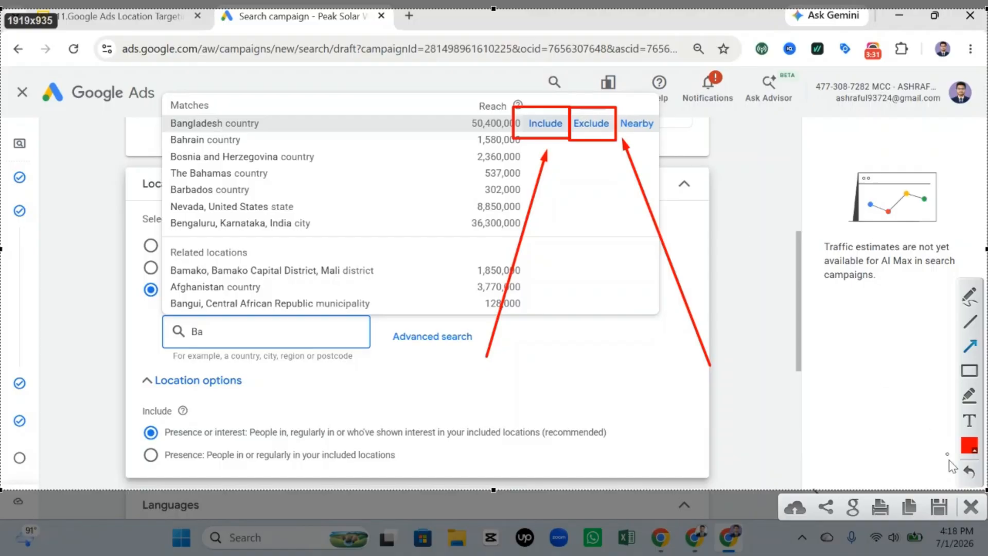
{"action": "left_click", "coordinate": [970, 510]}
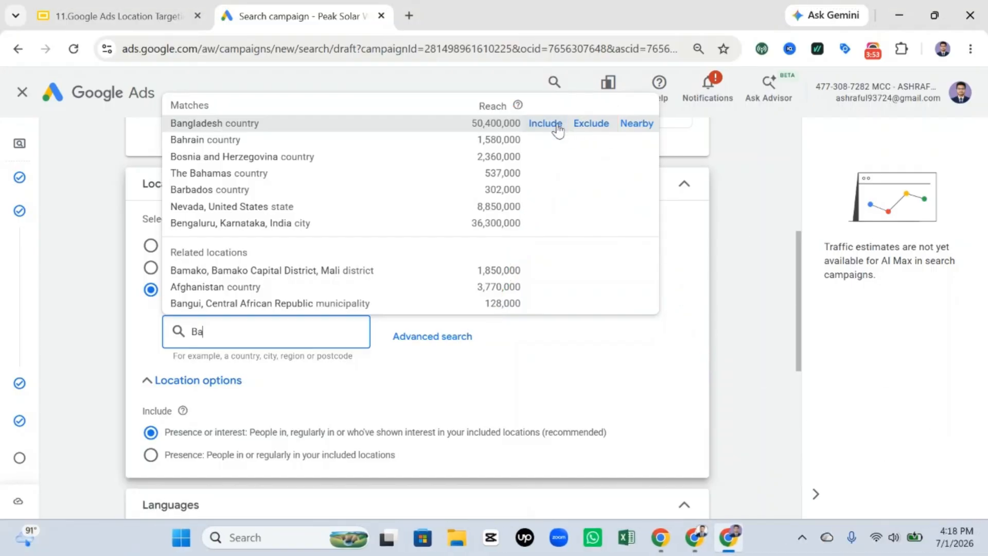
Step: Include the country Bangladesh as a target location and search for "Myme" as another location
{"action": "left_click", "coordinate": [558, 129]}
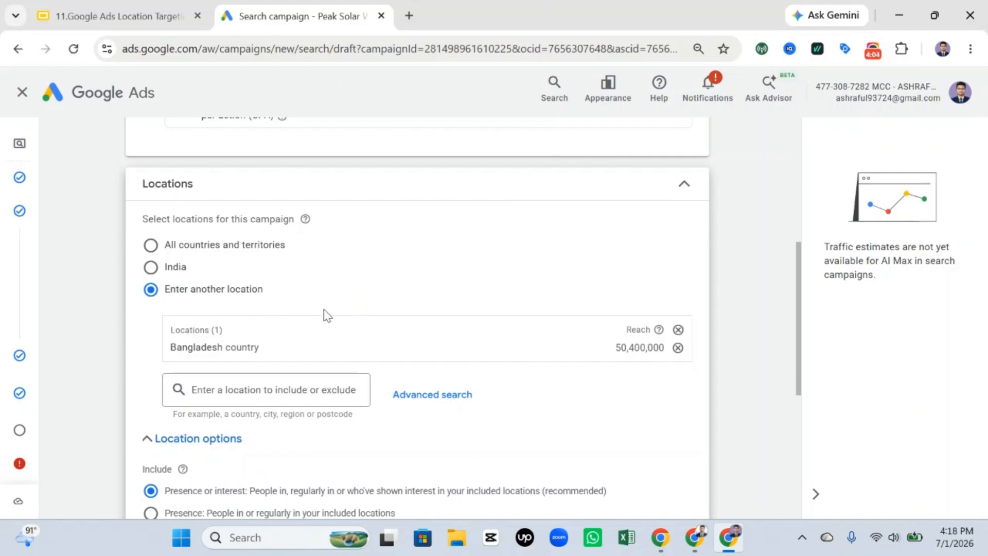
{"action": "left_click", "coordinate": [241, 393]}
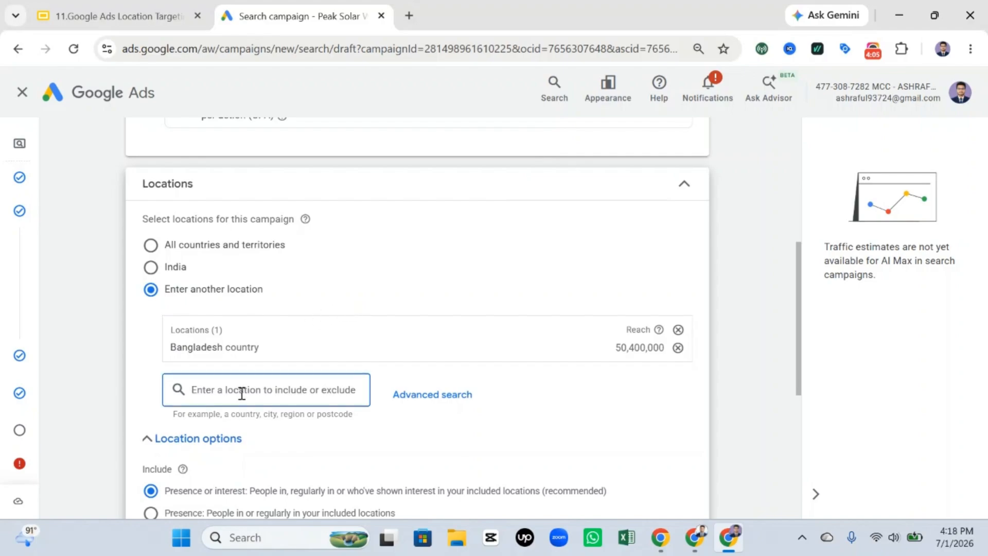
{"action": "type", "text": "Myme"}
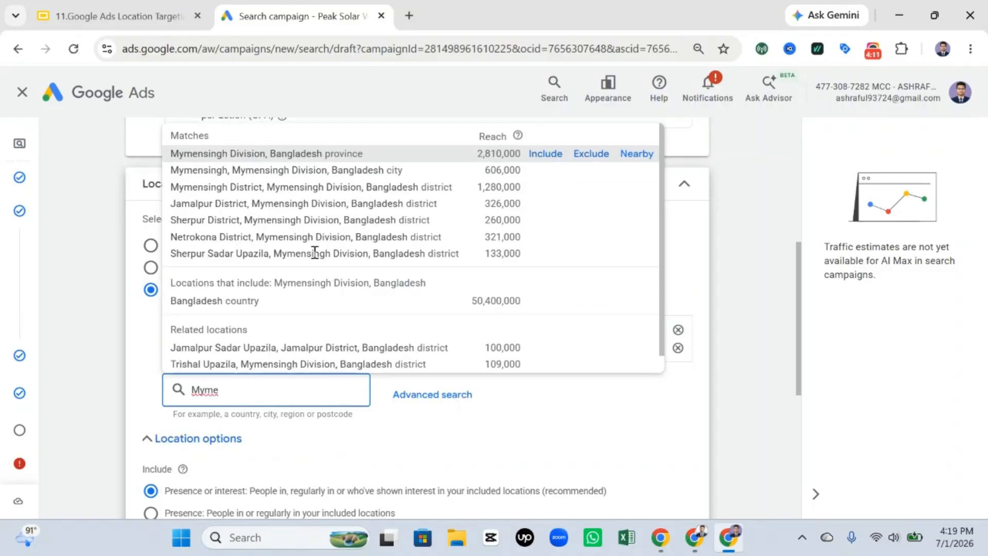
Step: Capture the location matches, mark the Mymensingh Division row and its Exclude option with red boxes and an arrow, and discard the capture
{"action": "key", "text": "Print"}
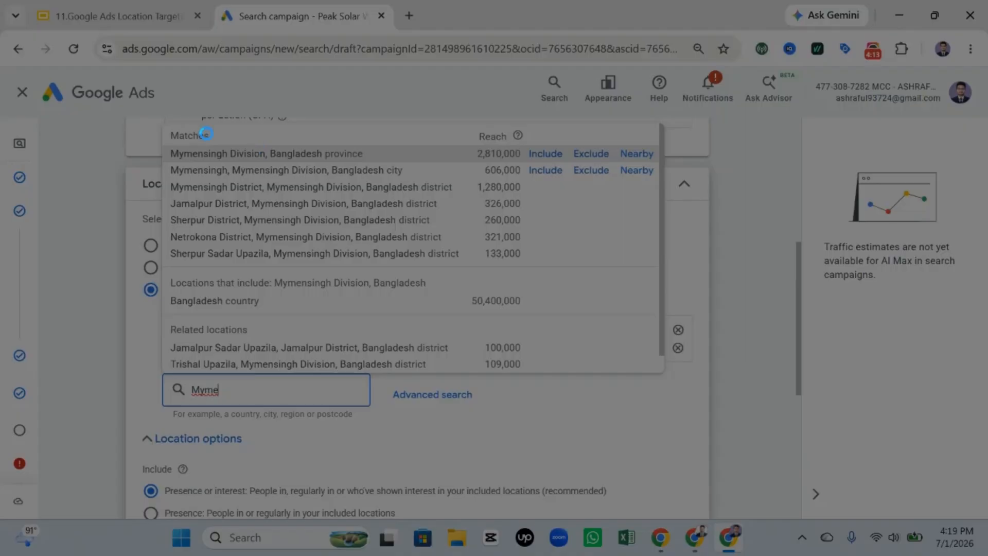
{"action": "left_click_drag", "start_coordinate": [27, 90], "coordinate": [971, 503]}
{"action": "left_click", "coordinate": [953, 383]}
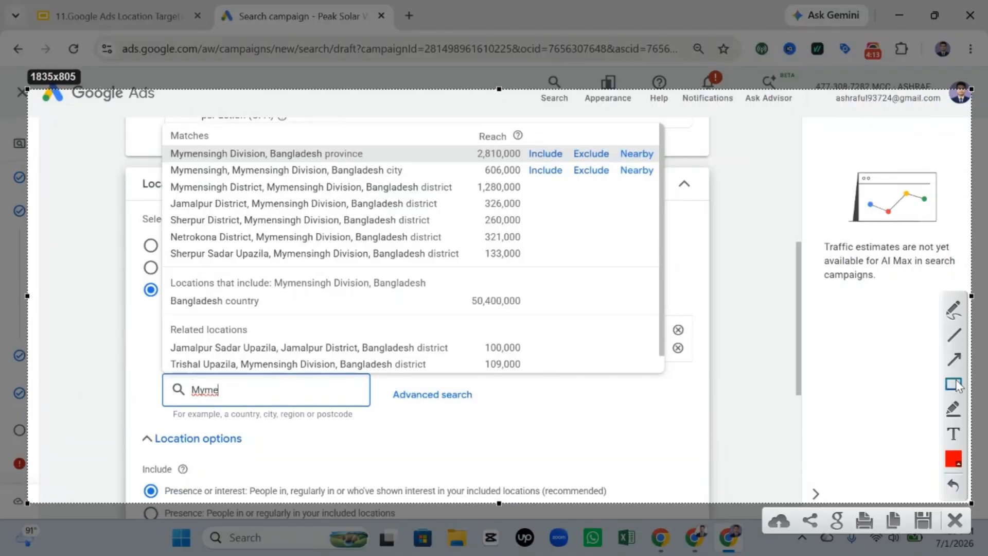
{"action": "left_click_drag", "start_coordinate": [145, 137], "coordinate": [737, 188]}
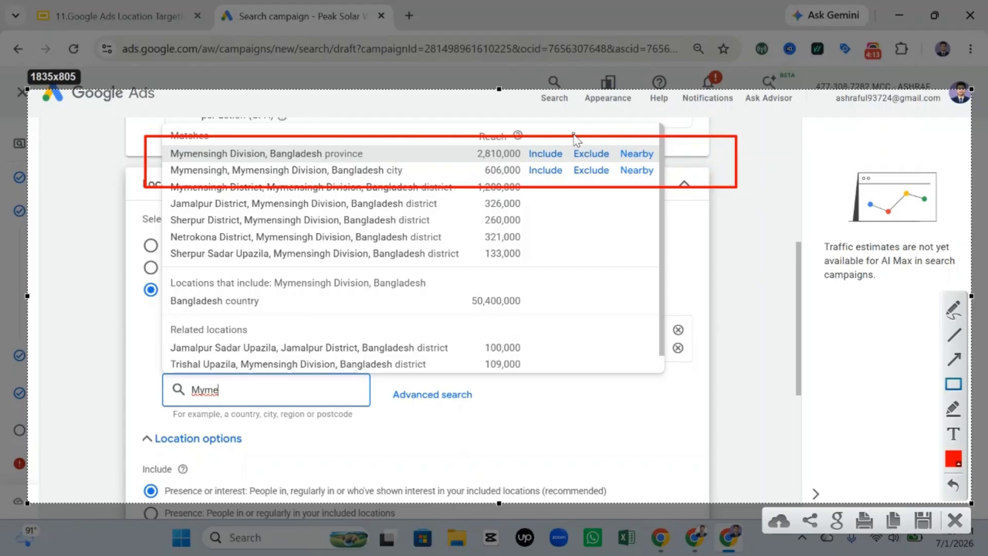
{"action": "left_click_drag", "start_coordinate": [570, 137], "coordinate": [612, 167]}
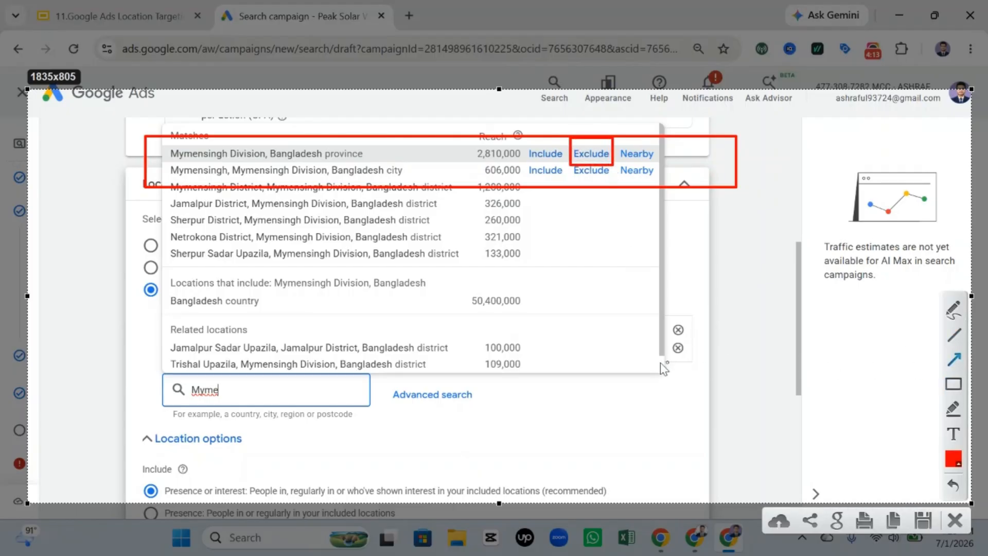
{"action": "left_click_drag", "start_coordinate": [638, 366], "coordinate": [613, 177]}
{"action": "left_click", "coordinate": [955, 521]}
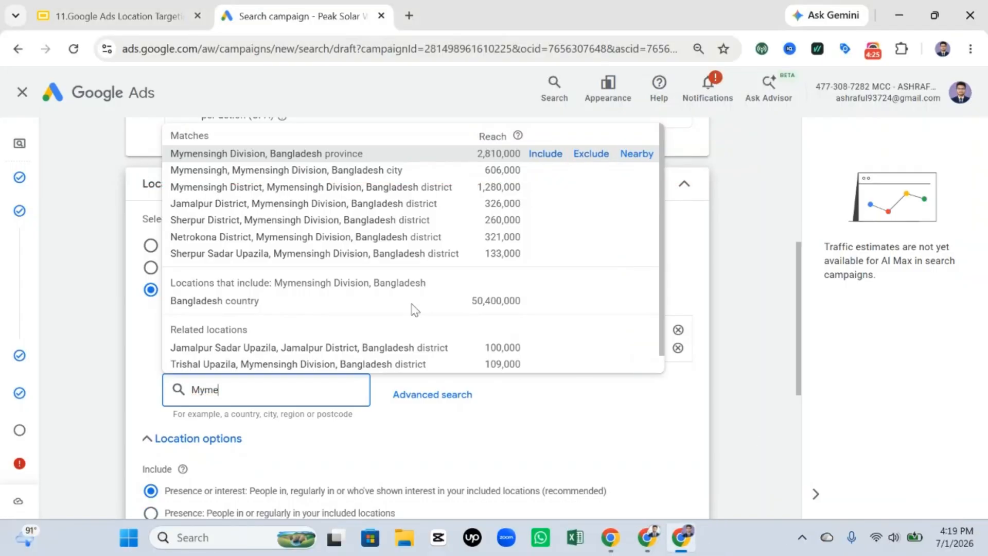
Step: Exclude the province Mymensingh Division, Bangladesh, and remove both the included and the excluded location from the campaign
{"action": "left_click", "coordinate": [592, 155]}
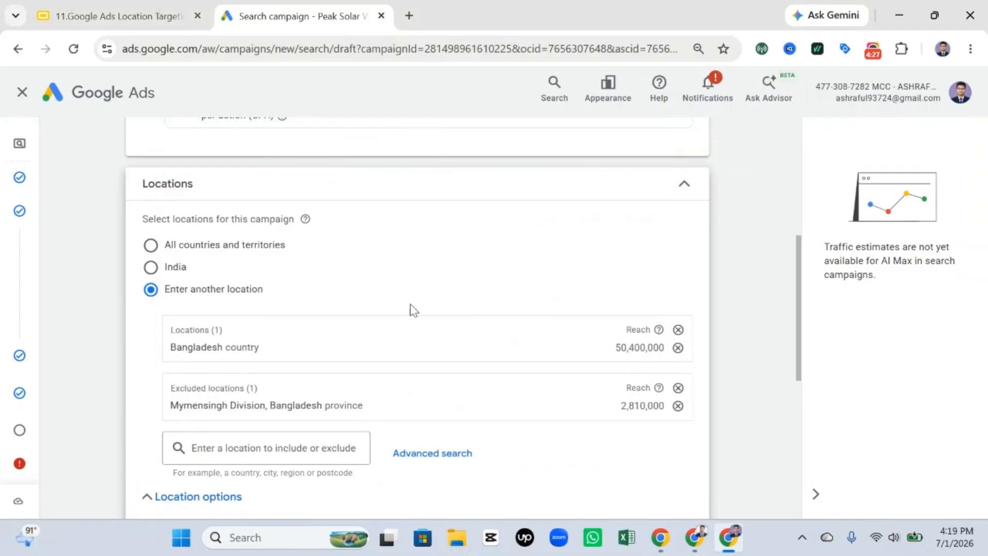
{"action": "scroll", "coordinate": [406, 317], "scroll_direction": "down", "scroll_amount": 2}
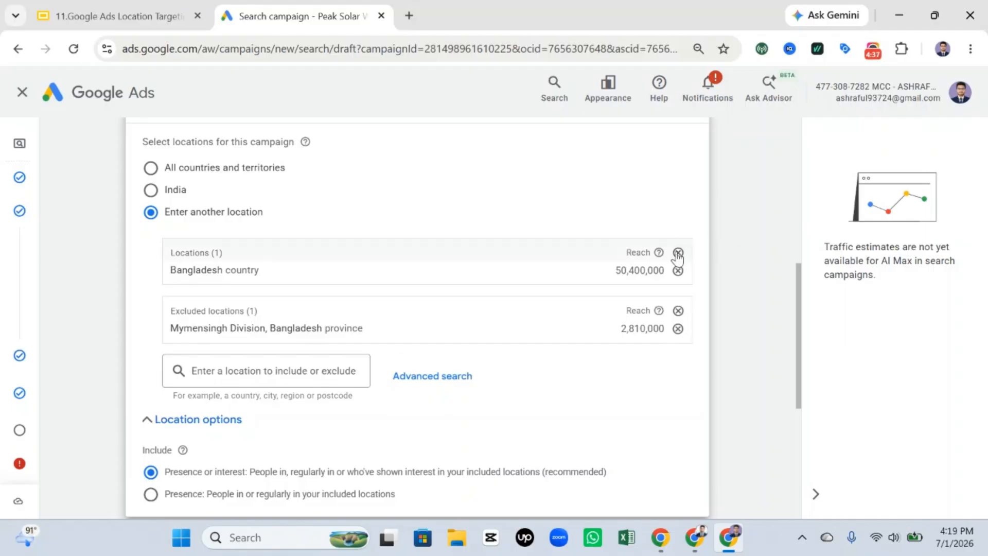
{"action": "left_click", "coordinate": [678, 270]}
{"action": "left_click", "coordinate": [679, 318]}
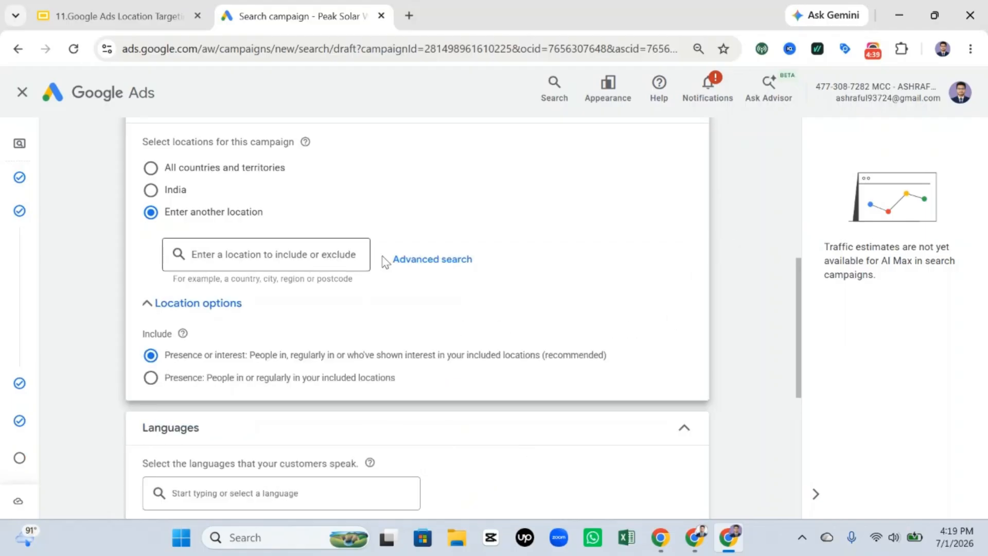
Step: Open the advanced location search, look up "Unite" and exclude the country United States
{"action": "left_click", "coordinate": [407, 259]}
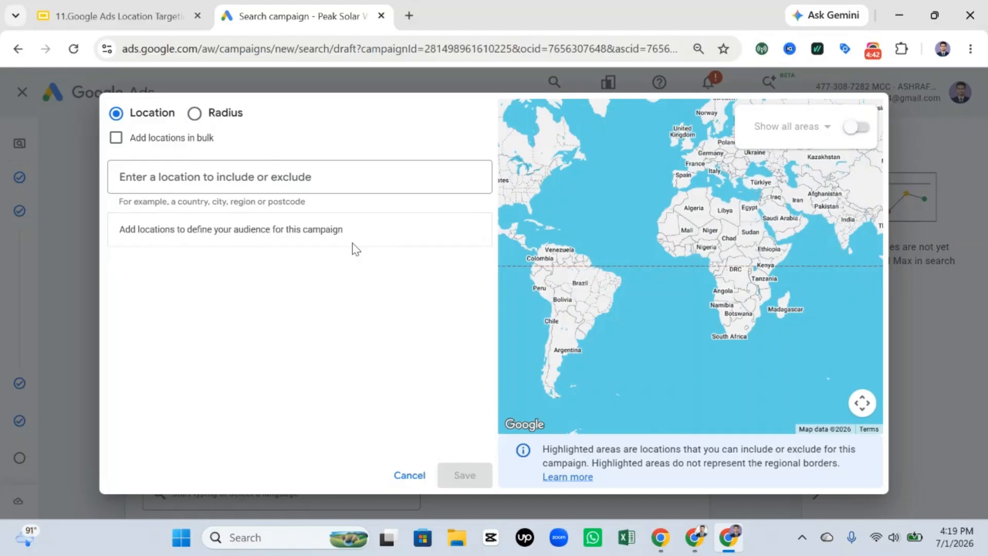
{"action": "left_click", "coordinate": [291, 183]}
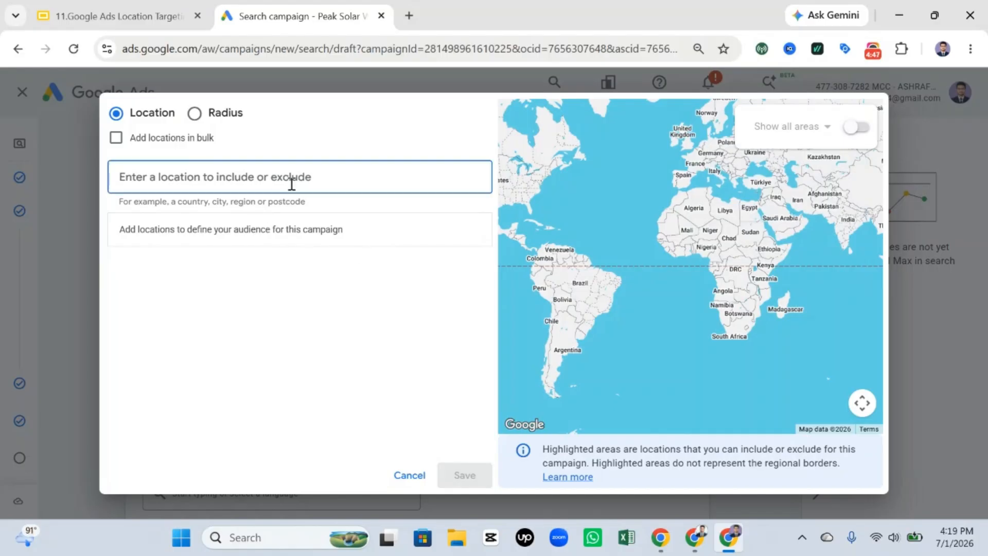
{"action": "type", "text": "Unite"}
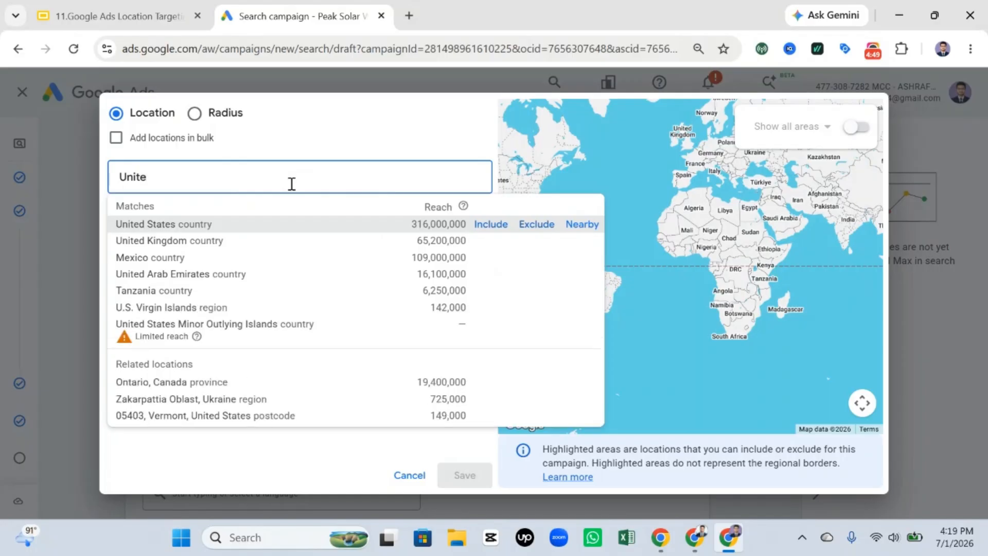
{"action": "left_click", "coordinate": [529, 230]}
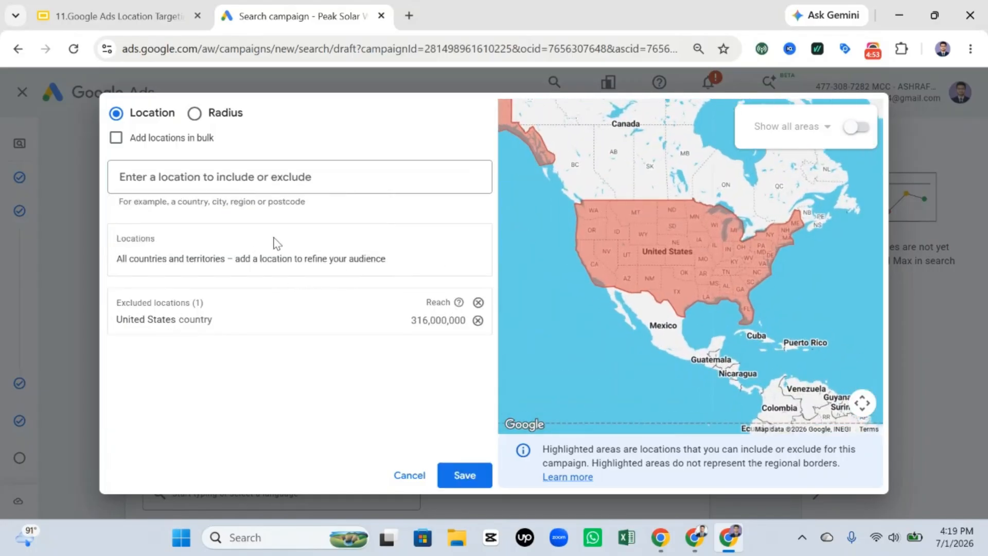
Step: Search for "new york" and exclude the state New York, United States
{"action": "left_click", "coordinate": [337, 191]}
{"action": "type", "text": "n"}
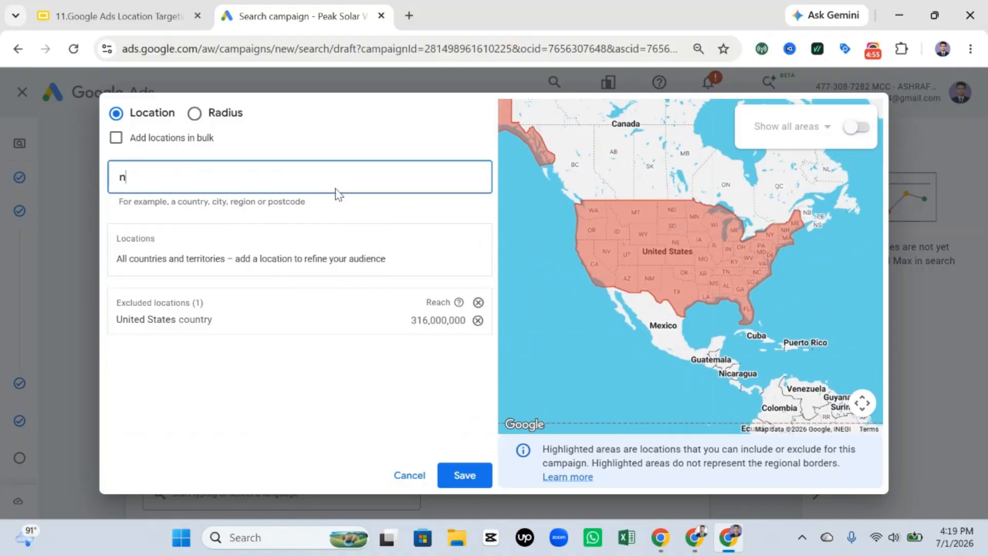
{"action": "type", "text": "ew you"}
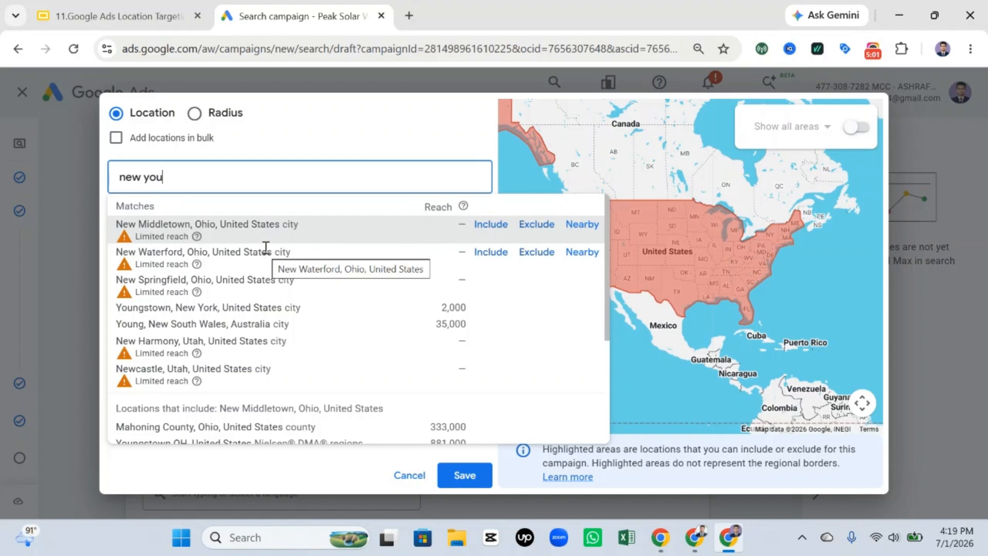
{"action": "key", "text": "BackSpace"}
{"action": "type", "text": "rk"}
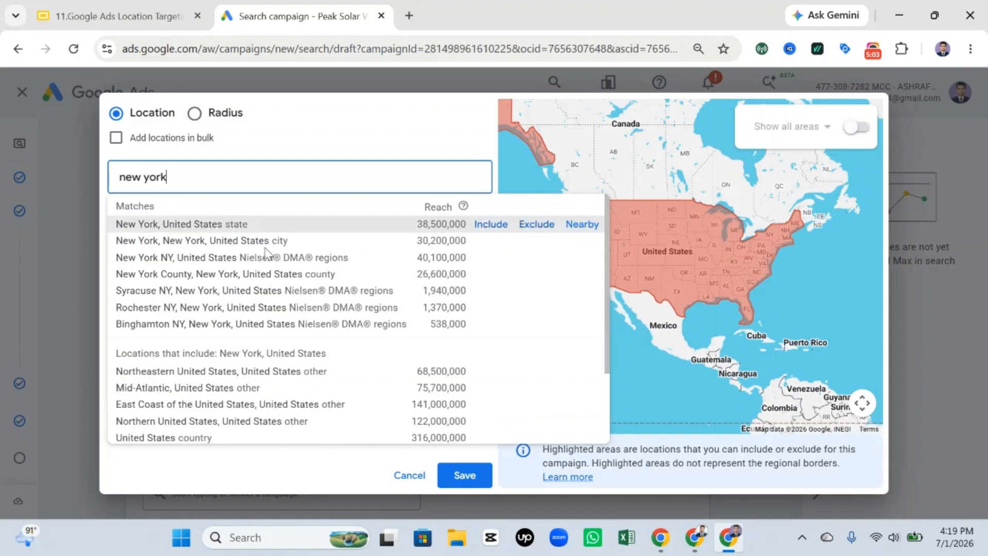
{"action": "left_click", "coordinate": [538, 224]}
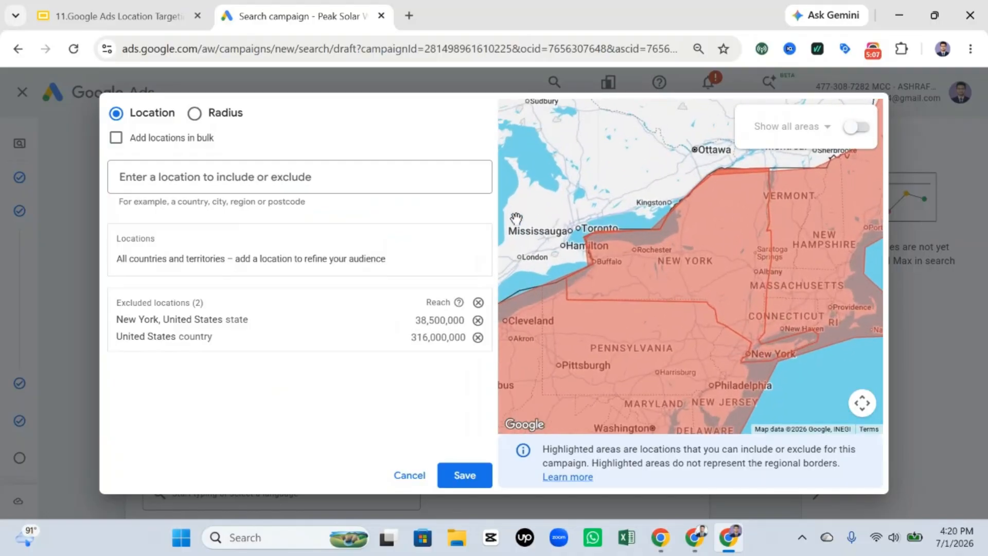
Step: Capture the location map framed on the United States and draw red boxes around the country and the New York area
{"action": "scroll", "coordinate": [839, 293], "scroll_direction": "down", "scroll_amount": 3}
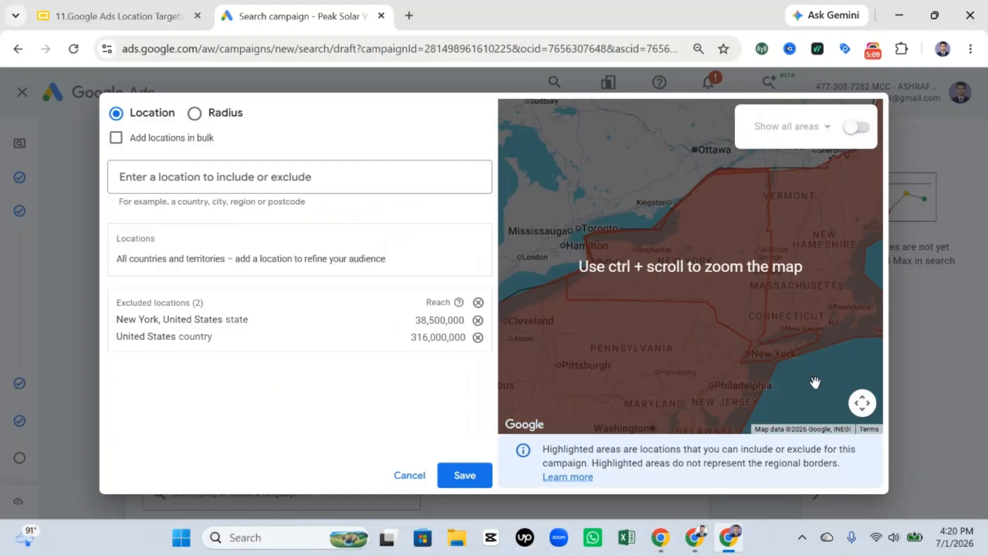
{"action": "scroll", "coordinate": [767, 357], "scroll_direction": "down", "scroll_amount": 5}
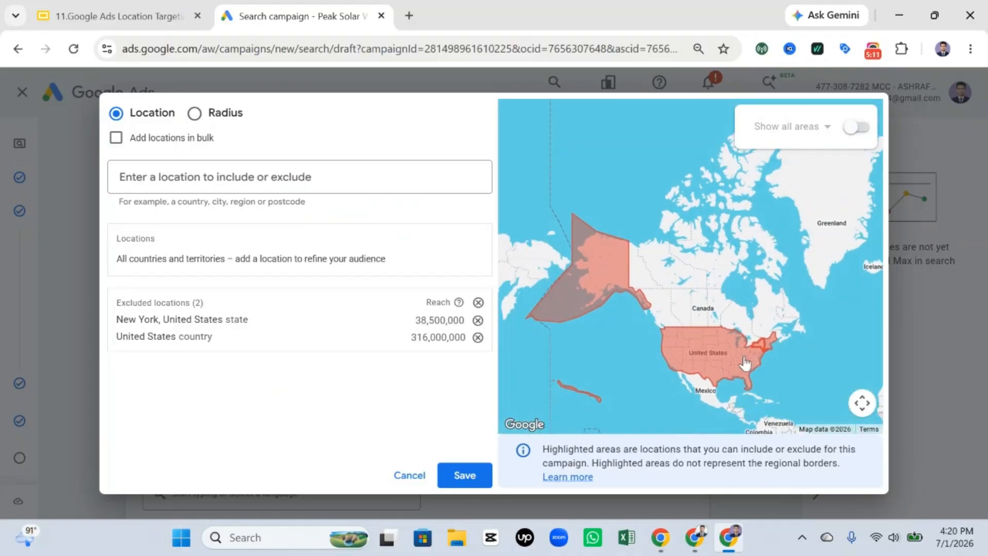
{"action": "scroll", "coordinate": [749, 341], "scroll_direction": "up", "scroll_amount": 2}
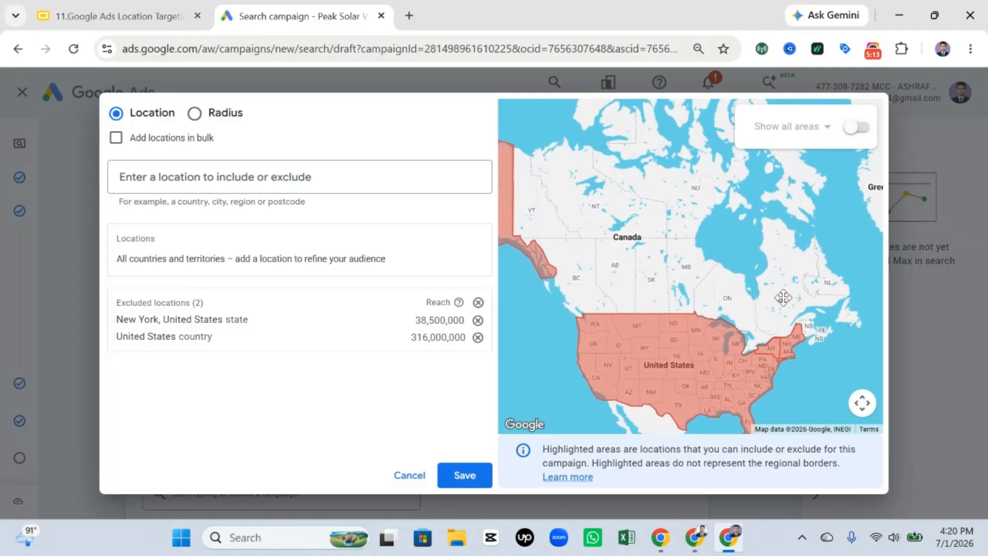
{"action": "left_click_drag", "start_coordinate": [783, 303], "coordinate": [775, 205]}
{"action": "scroll", "coordinate": [690, 292], "scroll_direction": "up", "scroll_amount": 3}
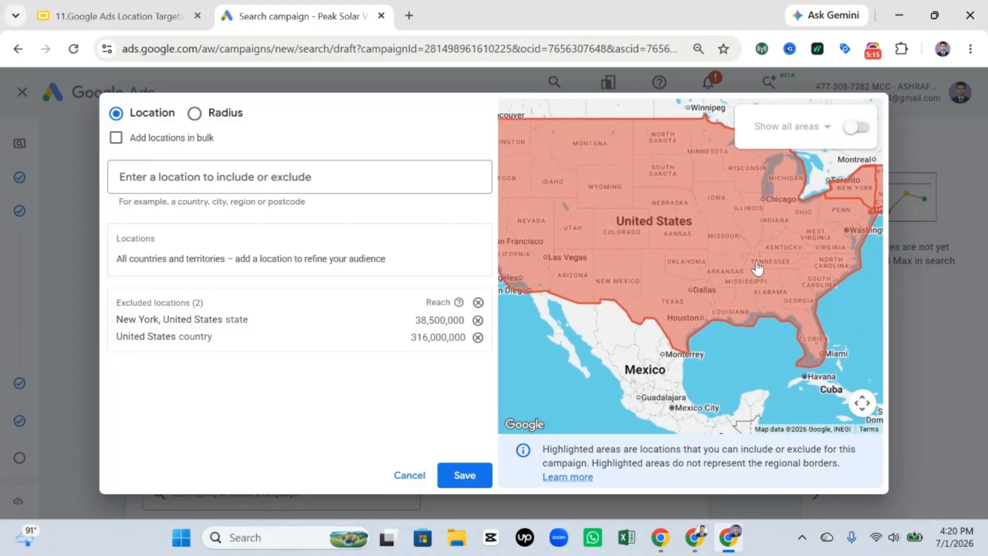
{"action": "left_click_drag", "start_coordinate": [782, 253], "coordinate": [706, 316]}
{"action": "left_click_drag", "start_coordinate": [786, 283], "coordinate": [824, 282]}
{"action": "key", "text": "Print"}
{"action": "left_click_drag", "start_coordinate": [14, 65], "coordinate": [987, 501]}
{"action": "left_click_drag", "start_coordinate": [479, 163], "coordinate": [781, 433]}
{"action": "left_click_drag", "start_coordinate": [767, 224], "coordinate": [852, 316]}
Step: Draw a freehand red cross by the New York box and a check mark over the United States, and discard the capture
{"action": "left_click", "coordinate": [966, 331]}
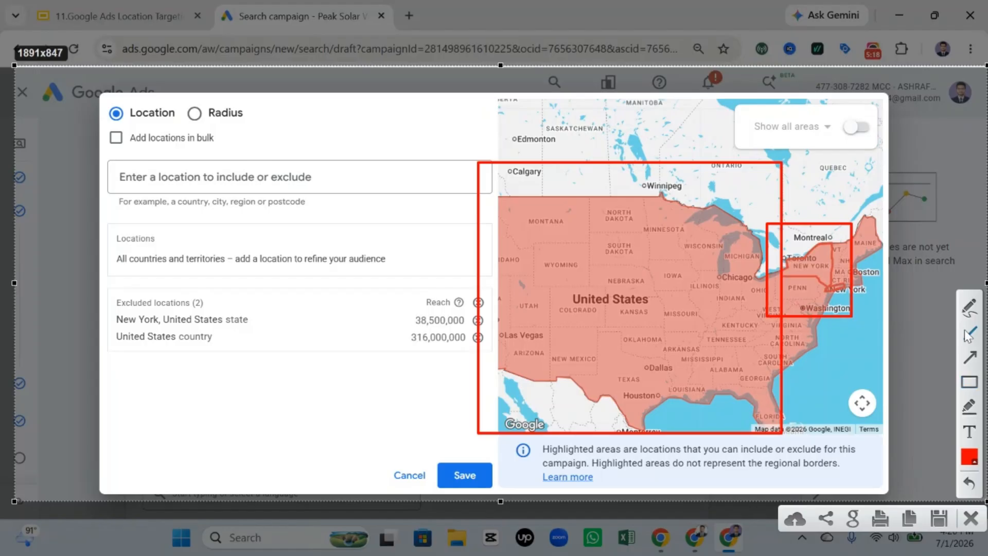
{"action": "left_click", "coordinate": [967, 306]}
{"action": "mouse_move", "coordinate": [832, 164]}
{"action": "left_mouse_down"}
{"action": "mouse_move", "coordinate": [804, 211]}
{"action": "mouse_move", "coordinate": [864, 249]}
{"action": "left_mouse_up"}
{"action": "mouse_move", "coordinate": [615, 233]}
{"action": "left_mouse_down"}
{"action": "mouse_move", "coordinate": [690, 289]}
{"action": "mouse_move", "coordinate": [770, 235]}
{"action": "left_mouse_up"}
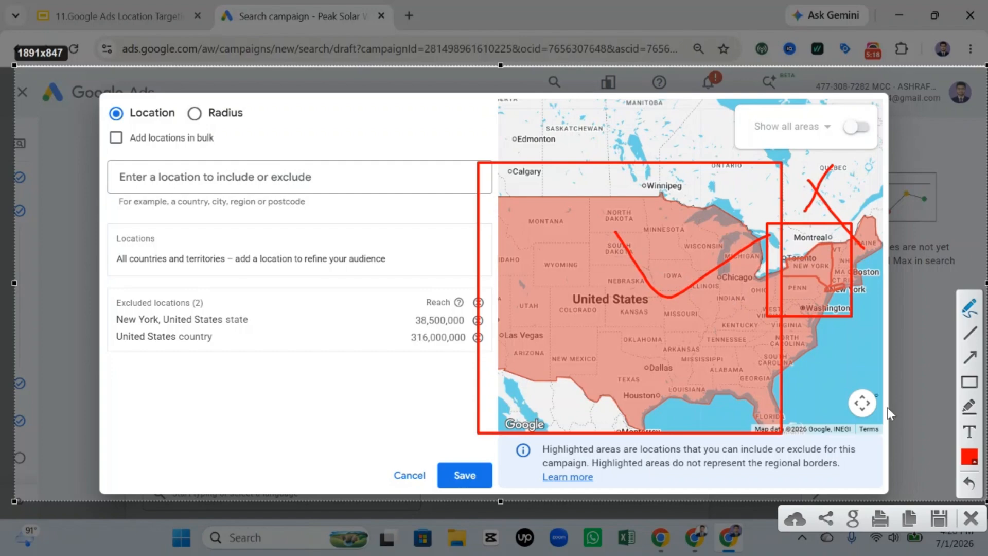
{"action": "left_click", "coordinate": [970, 518]}
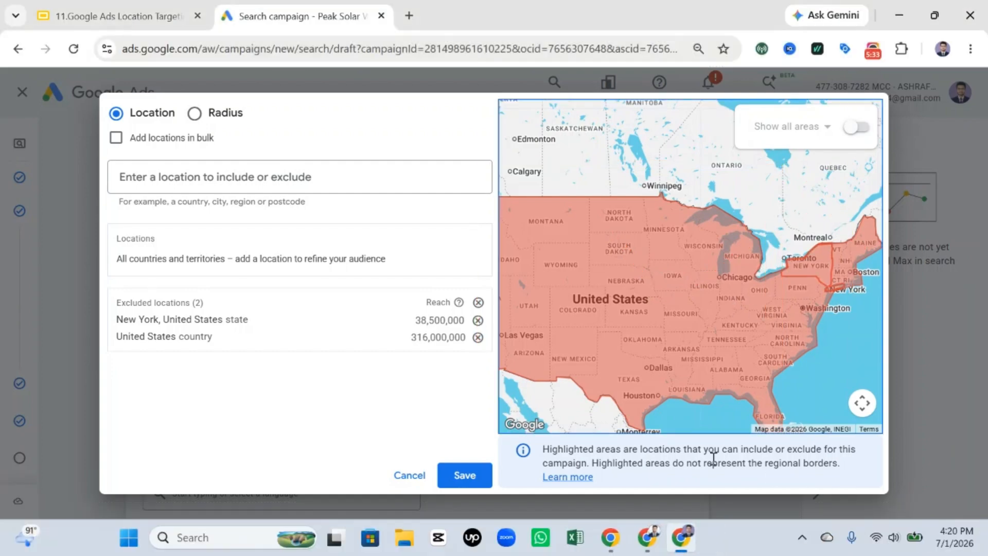
Step: Clear all excluded locations in the advanced location search
{"action": "left_click", "coordinate": [478, 303]}
{"action": "left_click", "coordinate": [270, 190]}
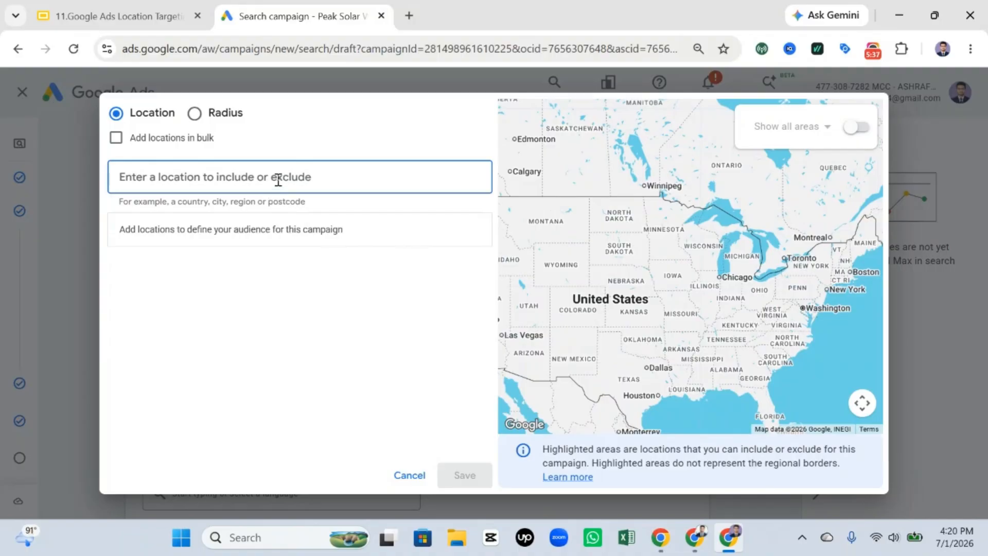
Step: Create a blank Google Docs document in a new browser tab and list UK, CANADA, USA, INDIA and BANGLADESH on separate lines
{"action": "left_click", "coordinate": [409, 16]}
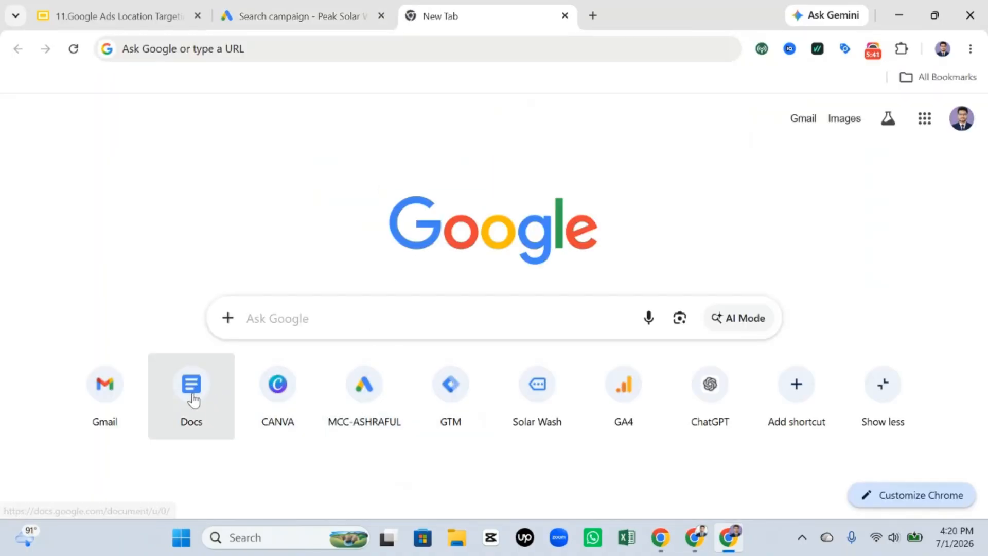
{"action": "left_click", "coordinate": [191, 391]}
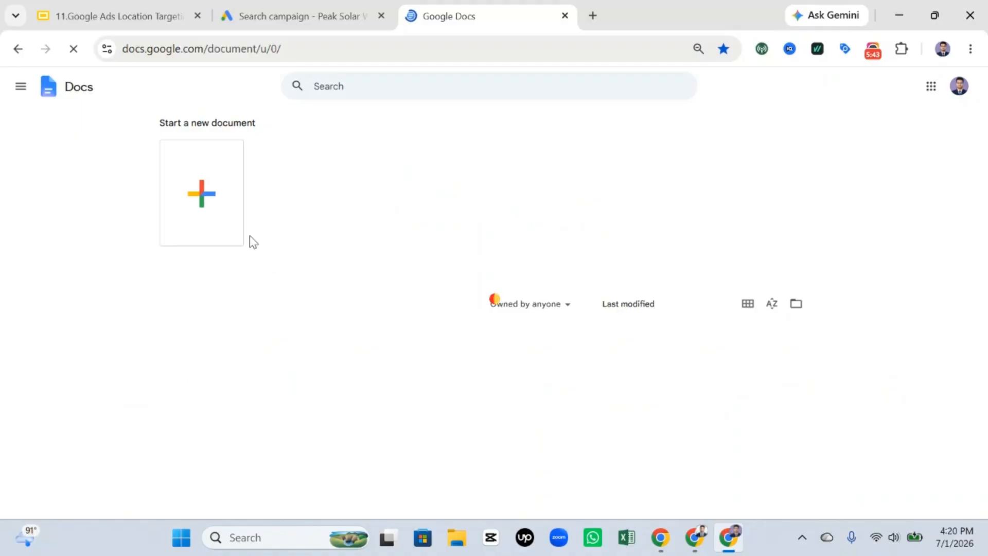
{"action": "left_click", "coordinate": [218, 195]}
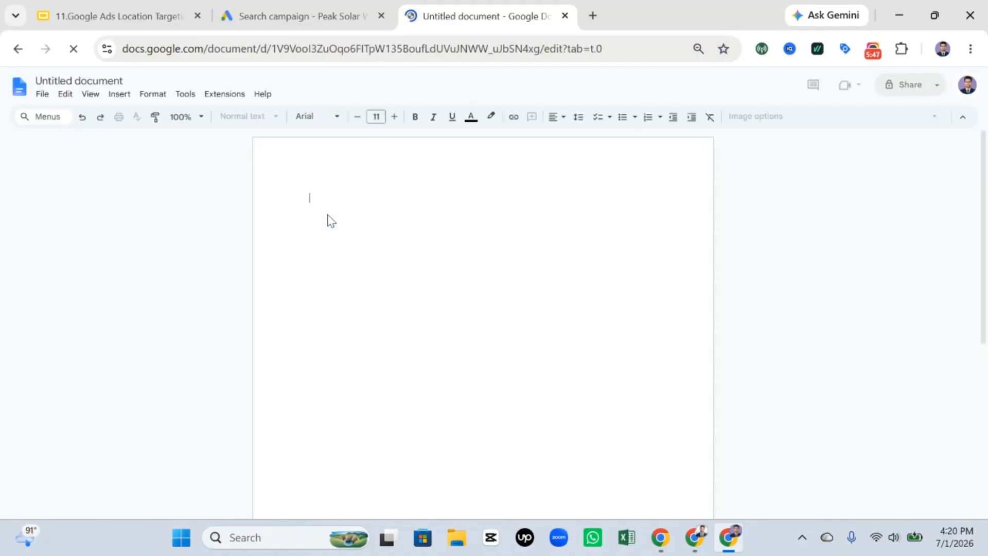
{"action": "type", "text": "UK"}
{"action": "key", "text": "Return"}
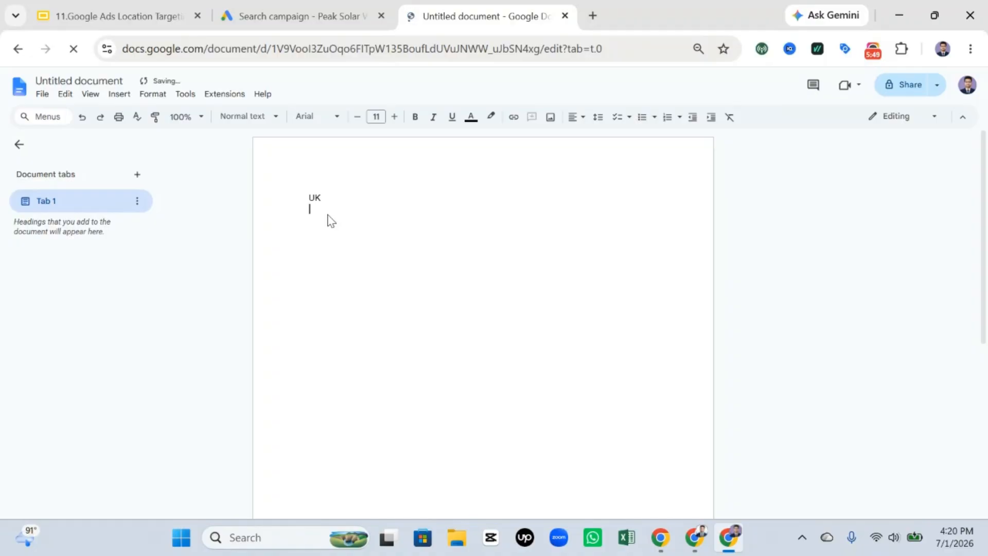
{"action": "type", "text": "CANADA"}
{"action": "key", "text": "Return"}
{"action": "type", "text": "USA"}
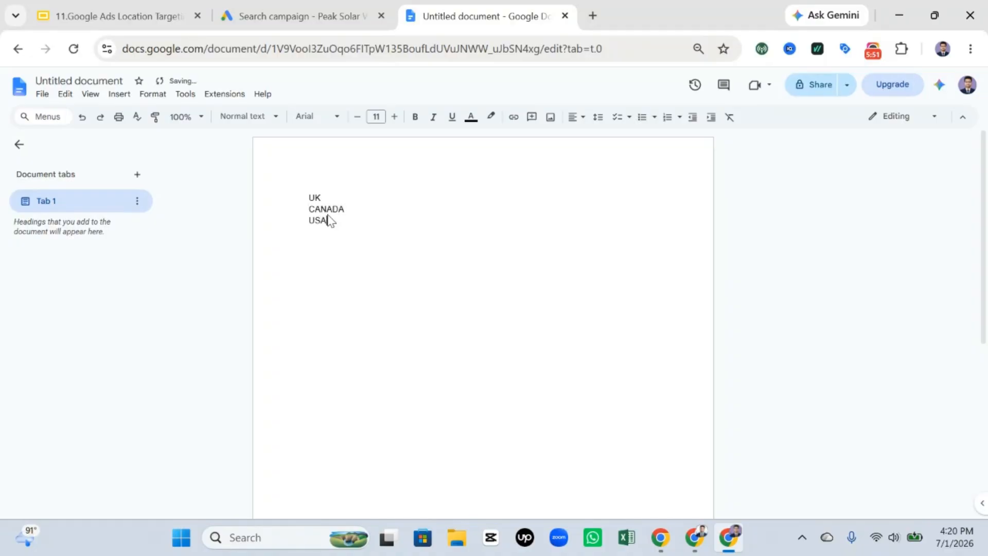
{"action": "key", "text": "Return"}
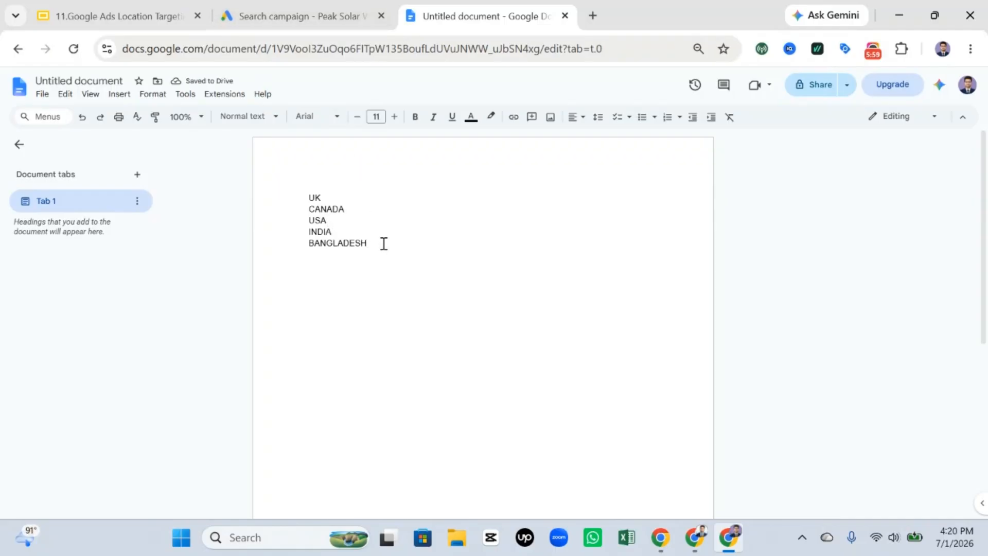
Step: Copy the country list, switch back to Google Ads, turn on adding locations in bulk, and search for the pasted countries
{"action": "left_click_drag", "start_coordinate": [383, 244], "coordinate": [280, 180]}
{"action": "key", "text": "ctrl+c"}
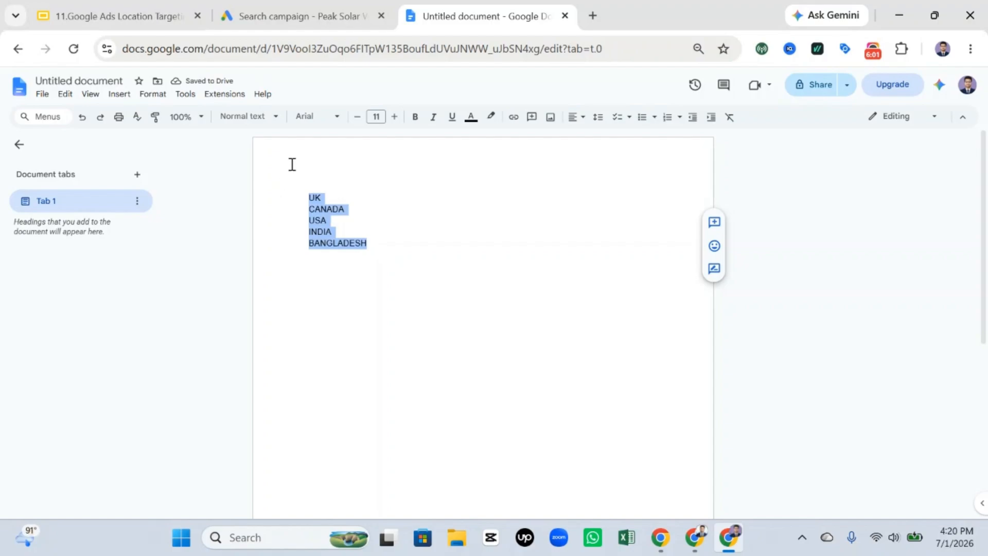
{"action": "left_click", "coordinate": [360, 4]}
{"action": "left_click", "coordinate": [116, 137]}
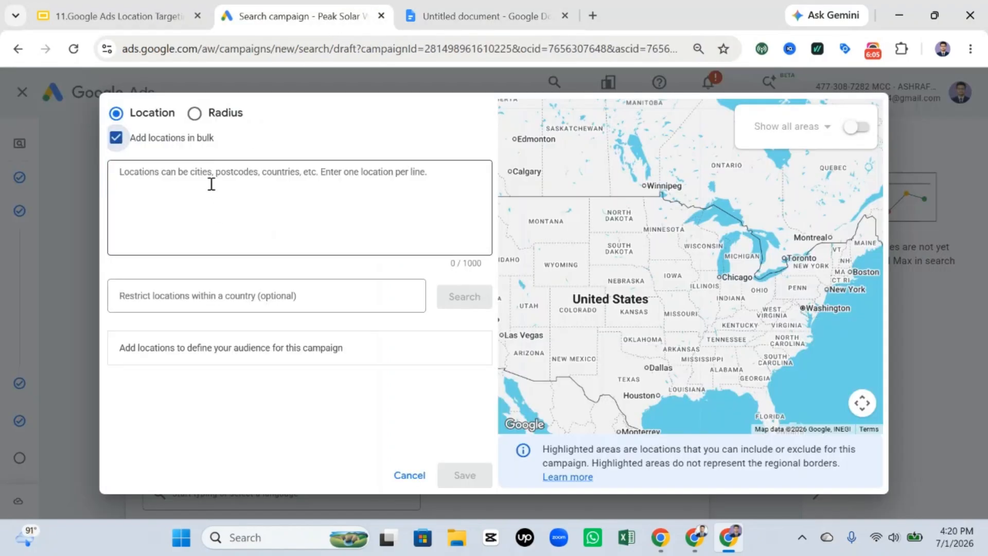
{"action": "left_click", "coordinate": [211, 184]}
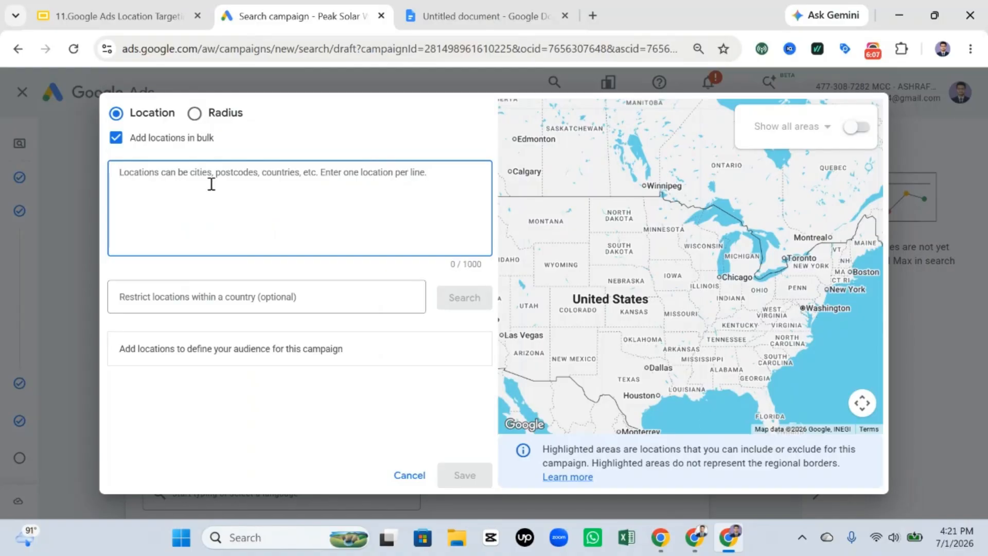
{"action": "key", "text": "ctrl+v"}
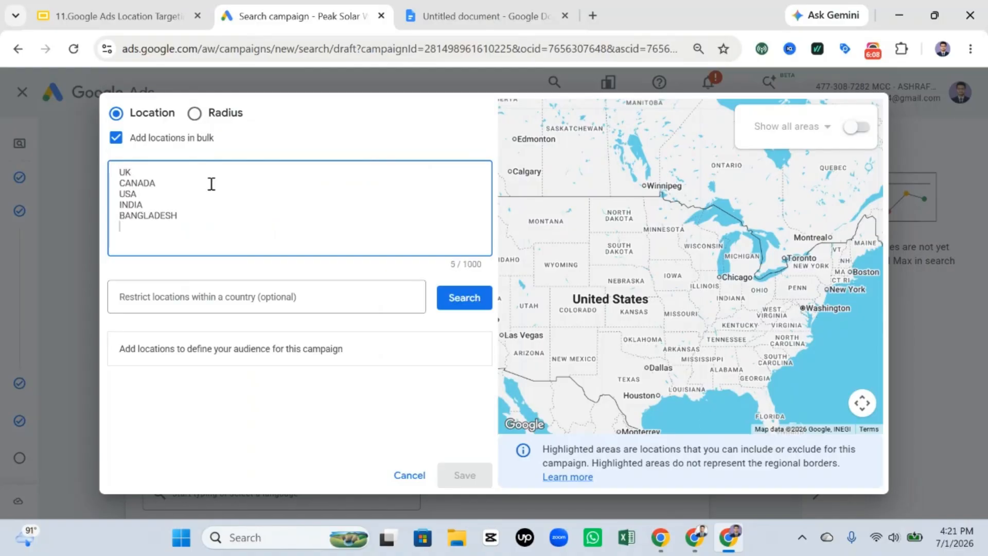
{"action": "left_click", "coordinate": [464, 303]}
{"action": "scroll", "coordinate": [361, 370], "scroll_direction": "down", "scroll_amount": 1}
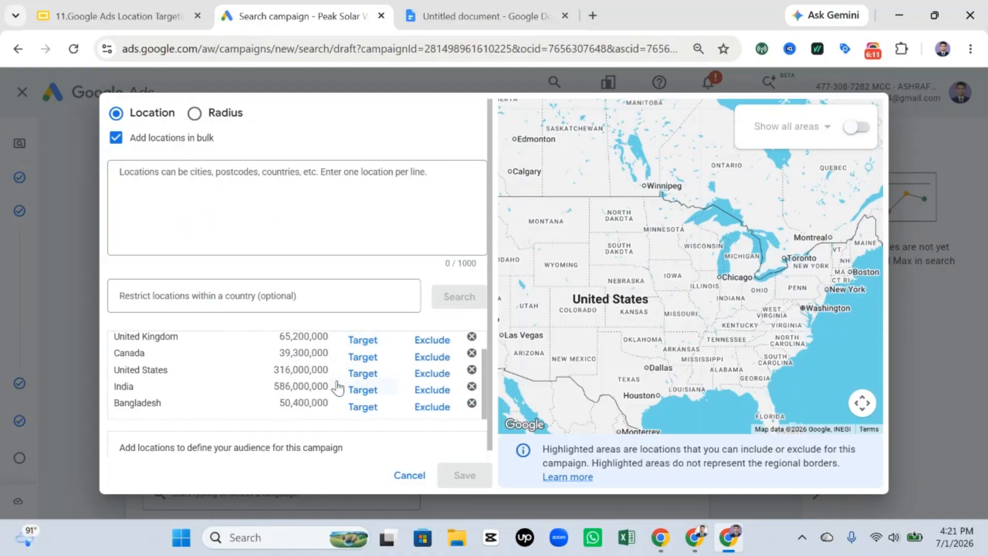
Step: Target all matched countries in the bulk location results
{"action": "scroll", "coordinate": [170, 390], "scroll_direction": "up", "scroll_amount": 1}
{"action": "scroll", "coordinate": [177, 389], "scroll_direction": "down", "scroll_amount": 1}
{"action": "scroll", "coordinate": [340, 378], "scroll_direction": "up", "scroll_amount": 1}
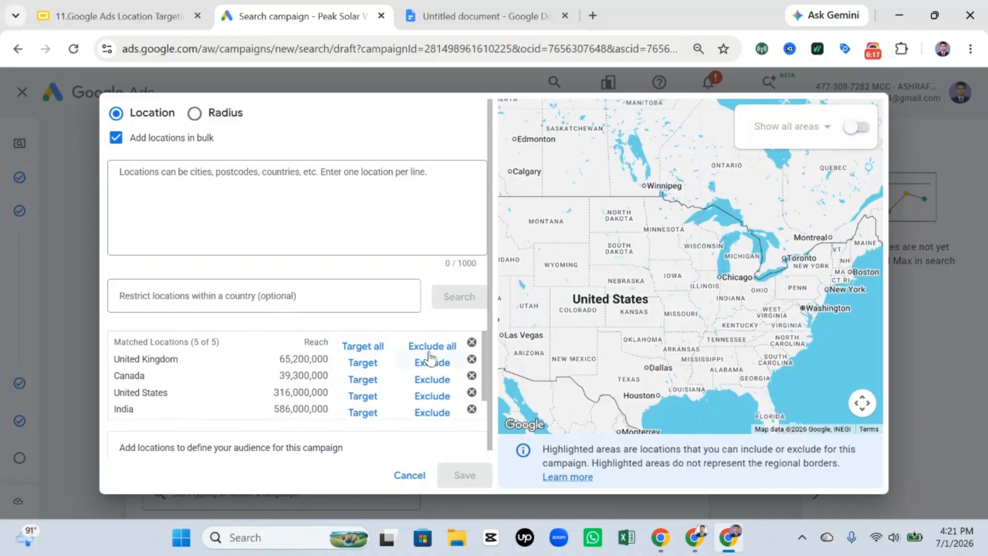
{"action": "left_click", "coordinate": [364, 346]}
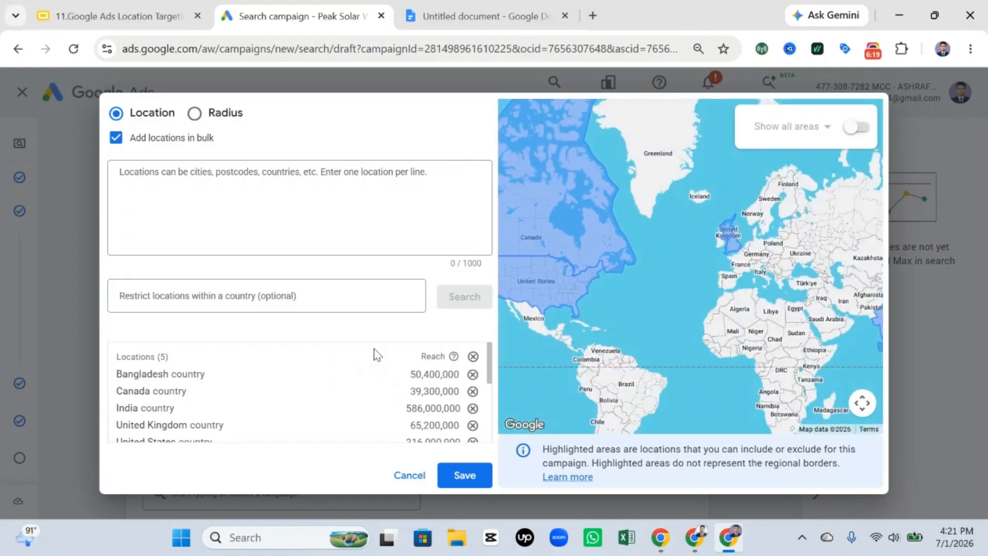
Step: Examine the highlighted target countries on the map, including India, Bangladesh, Canada and the United States
{"action": "left_click_drag", "start_coordinate": [727, 243], "coordinate": [860, 278]}
{"action": "left_click_drag", "start_coordinate": [699, 361], "coordinate": [880, 304]}
{"action": "left_click_drag", "start_coordinate": [564, 314], "coordinate": [721, 317]}
{"action": "scroll", "coordinate": [721, 318], "scroll_direction": "down", "scroll_amount": 2}
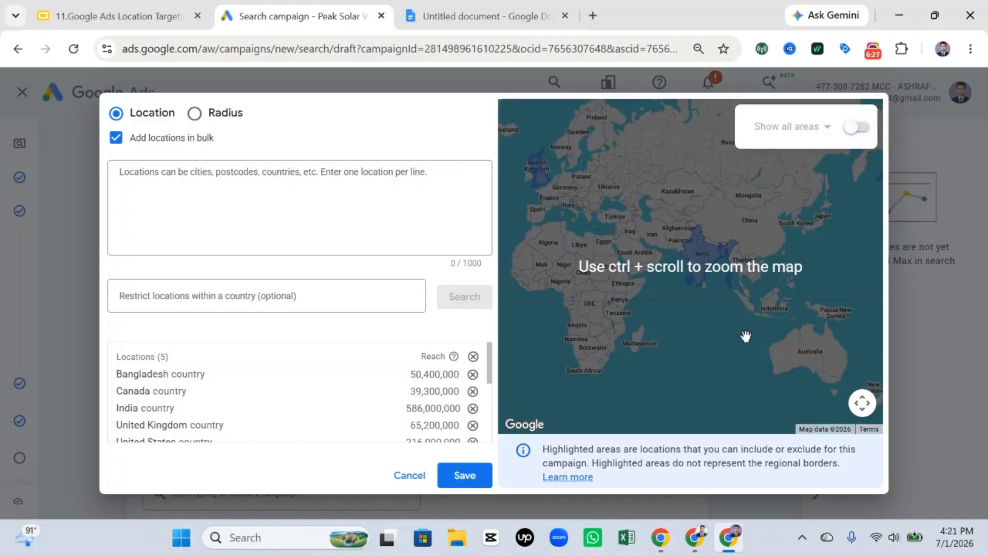
{"action": "scroll", "coordinate": [746, 334], "scroll_direction": "up", "scroll_amount": 2}
{"action": "left_click_drag", "start_coordinate": [682, 273], "coordinate": [756, 379]}
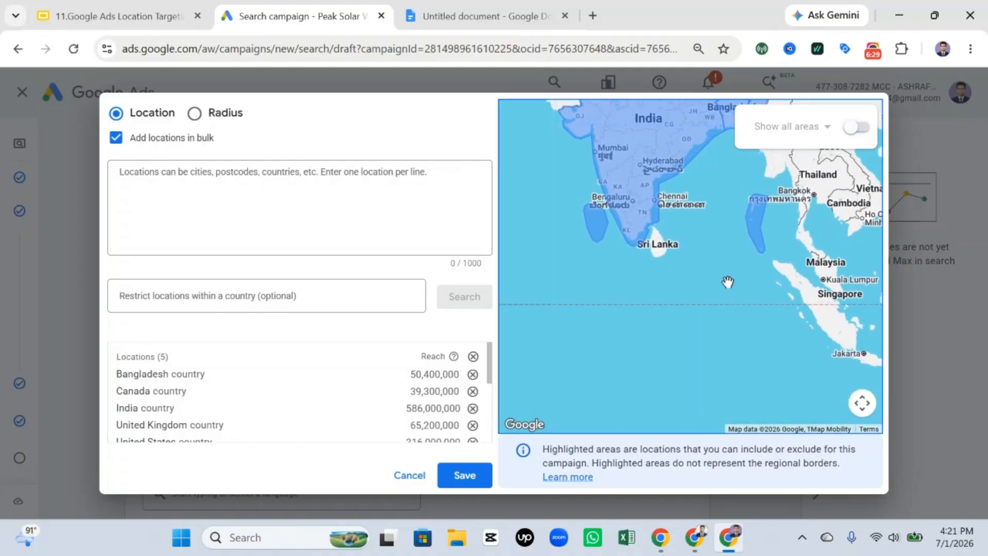
{"action": "left_click_drag", "start_coordinate": [727, 282], "coordinate": [739, 382]}
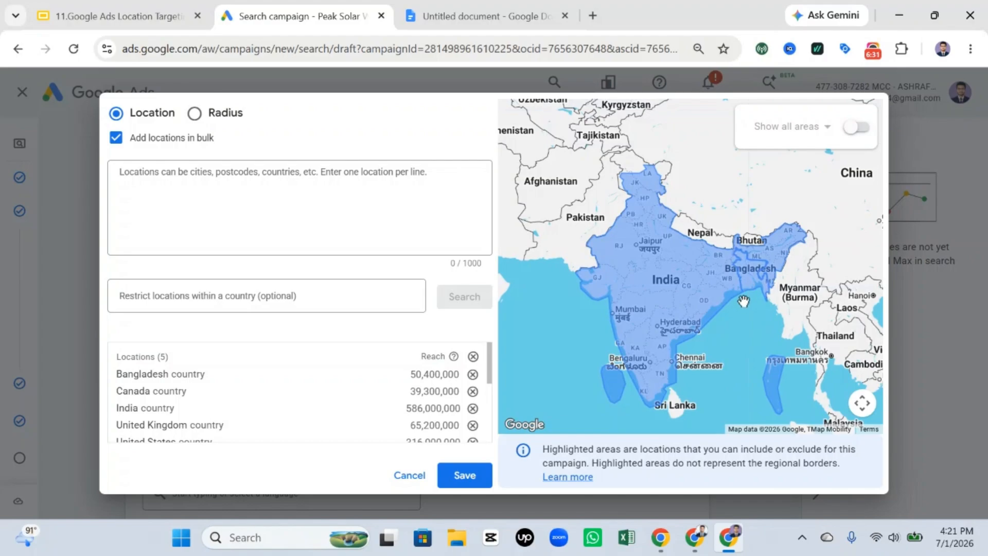
{"action": "scroll", "coordinate": [762, 294], "scroll_direction": "up", "scroll_amount": 3}
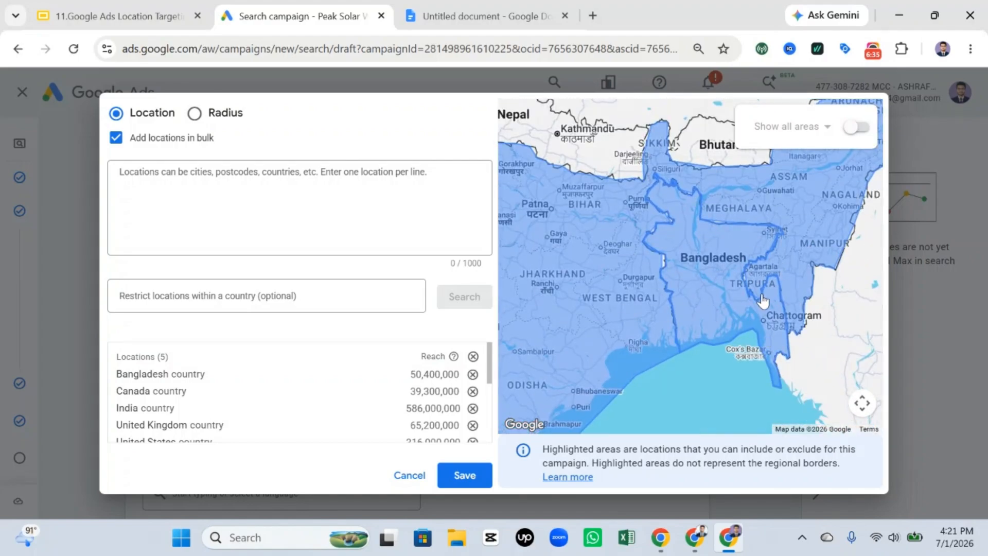
{"action": "scroll", "coordinate": [763, 300], "scroll_direction": "down", "scroll_amount": 1}
{"action": "scroll", "coordinate": [763, 301], "scroll_direction": "down", "scroll_amount": 3}
{"action": "left_click_drag", "start_coordinate": [772, 294], "coordinate": [556, 366]}
{"action": "left_click_drag", "start_coordinate": [740, 322], "coordinate": [643, 380]}
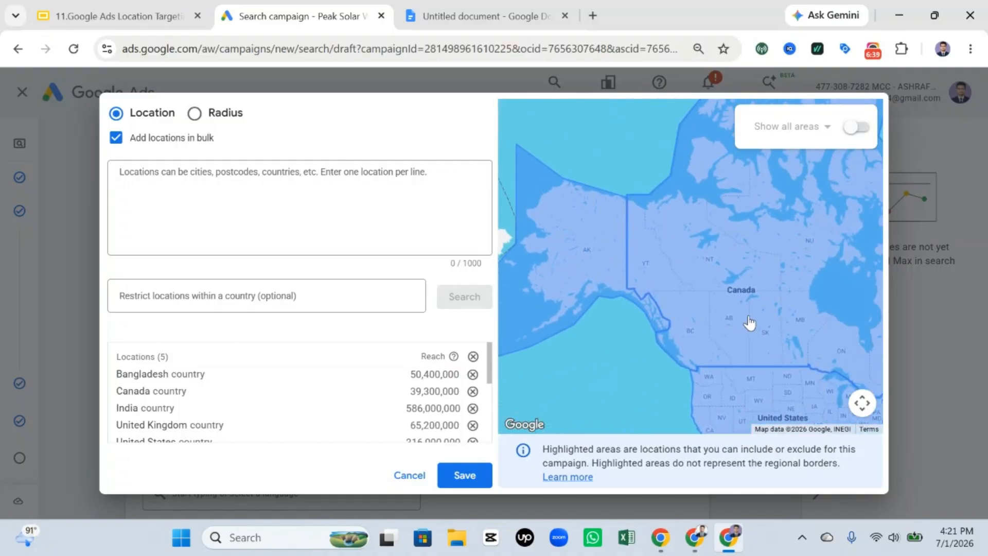
{"action": "scroll", "coordinate": [750, 321], "scroll_direction": "down", "scroll_amount": 1}
{"action": "left_click_drag", "start_coordinate": [694, 296], "coordinate": [842, 230]}
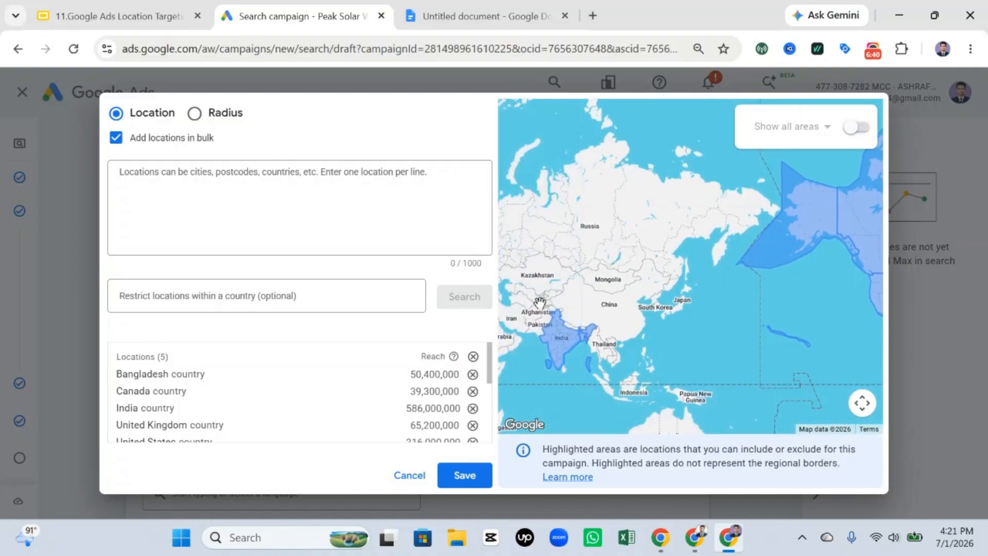
Step: Remove all targeted countries from the campaign's location list
{"action": "left_click", "coordinate": [473, 356]}
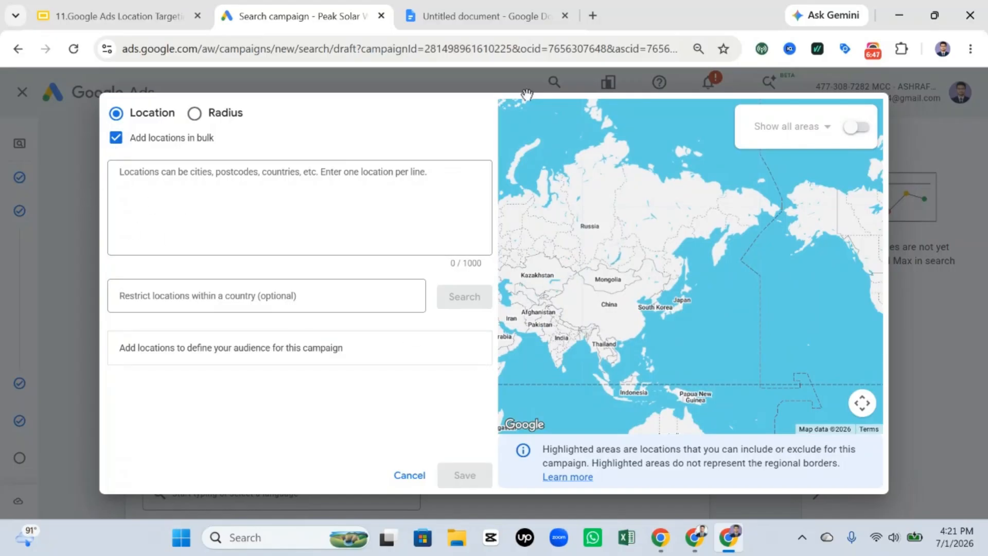
Step: Search Google in a new browser tab for "new york city zip code" and expand the AI Overview
{"action": "left_click", "coordinate": [593, 16]}
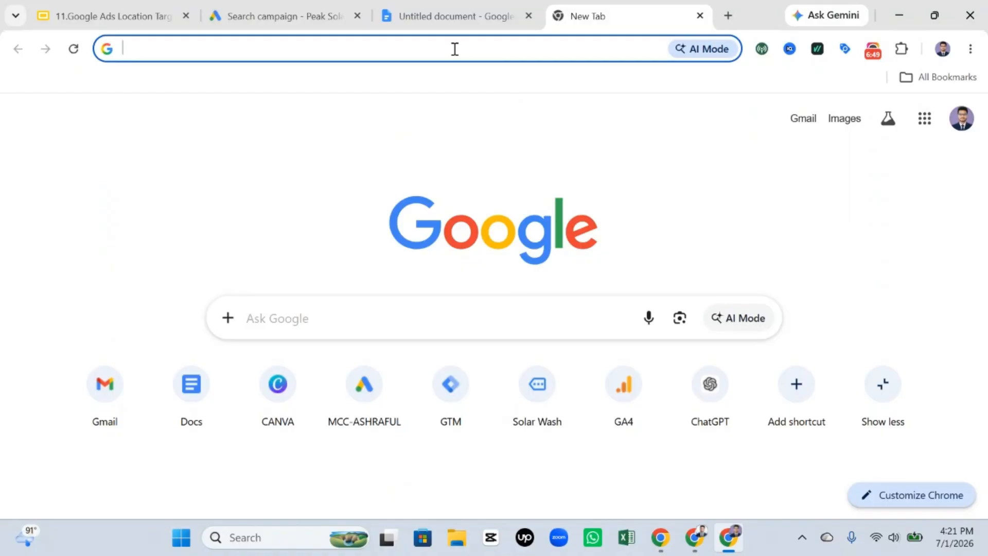
{"action": "type", "text": "UNITE"}
{"action": "key", "text": "BackSpace"}
{"action": "key", "text": "BackSpace"}
{"action": "key", "text": "BackSpace"}
{"action": "key", "text": "BackSpace"}
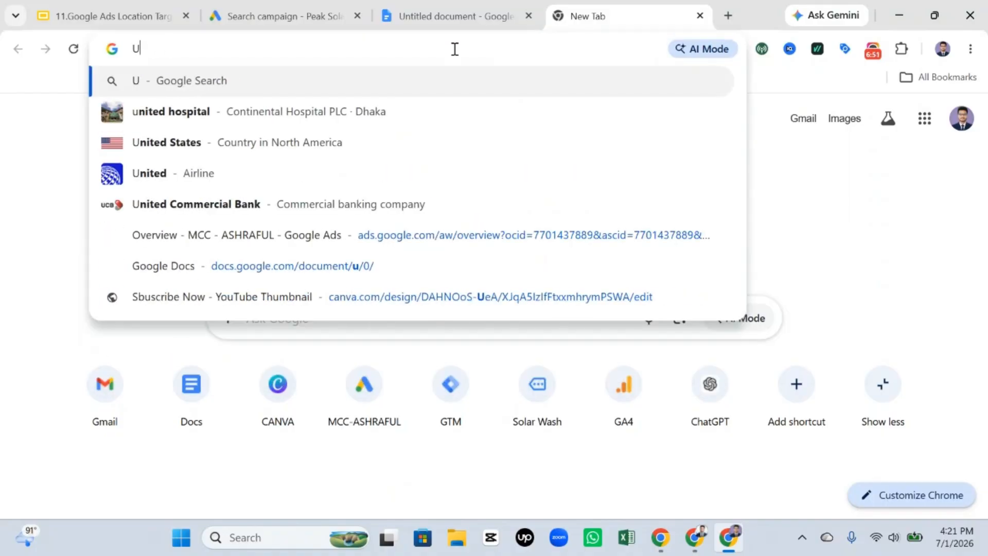
{"action": "key", "text": "BackSpace"}
{"action": "type", "text": "e"}
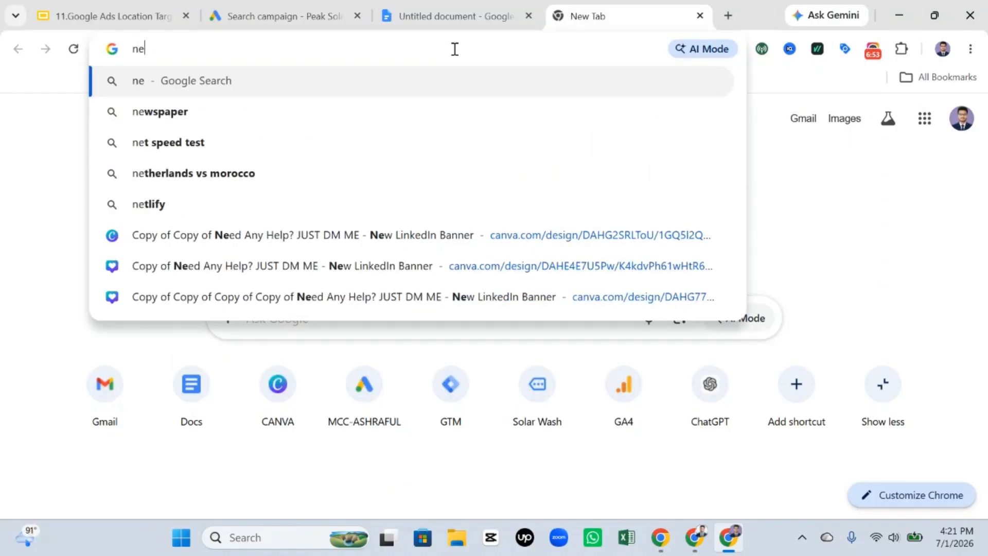
{"action": "type", "text": "w york "}
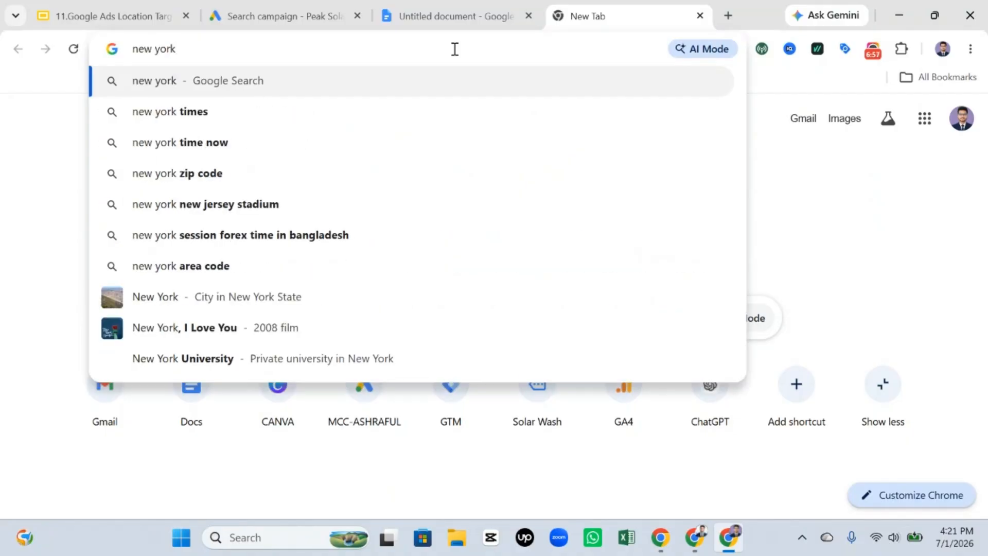
{"action": "type", "text": "city"}
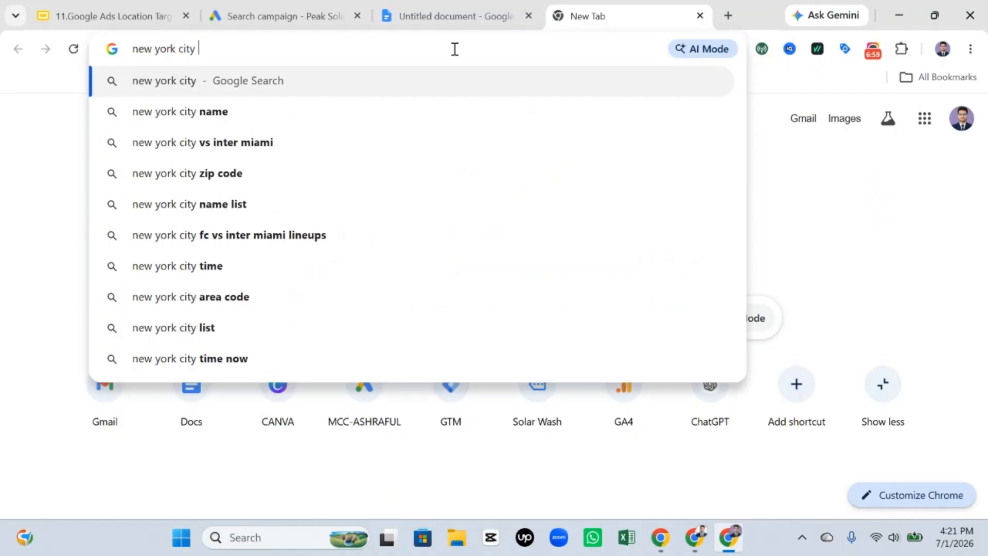
{"action": "type", "text": " zip code"}
{"action": "key", "text": "Return"}
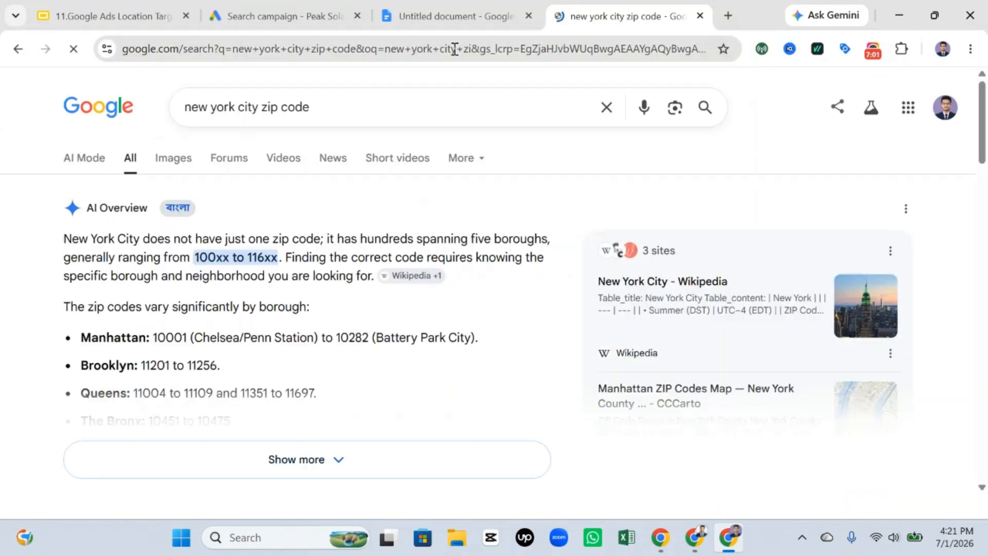
{"action": "scroll", "coordinate": [337, 330], "scroll_direction": "down", "scroll_amount": 3}
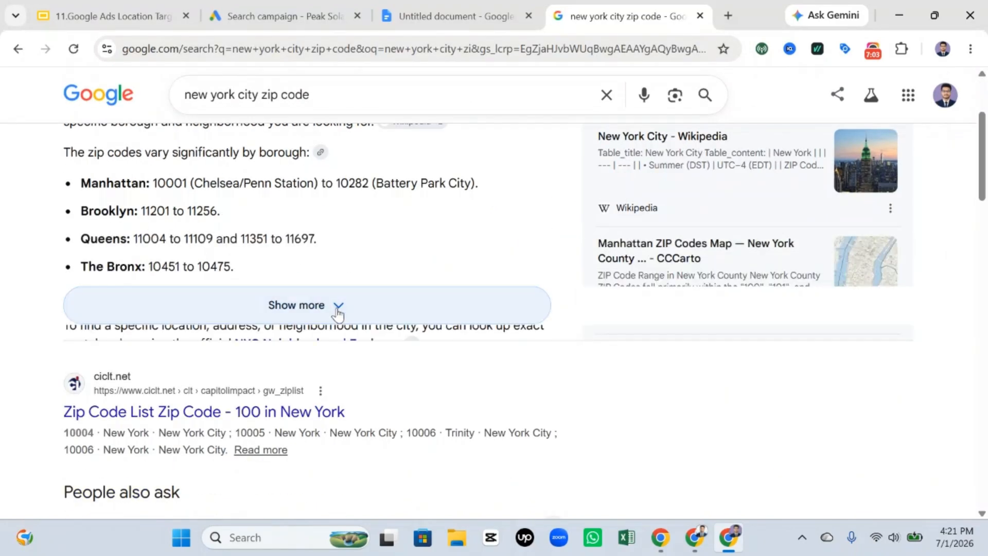
{"action": "left_click", "coordinate": [337, 308]}
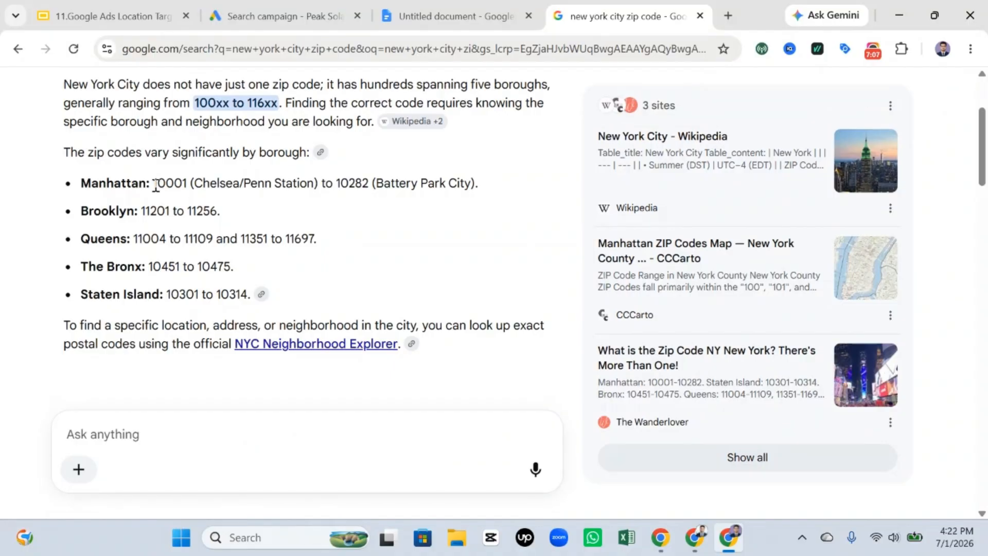
Step: Copy Manhattan's first zip code, 10001, into the bulk location list in Google Ads
{"action": "left_click_drag", "start_coordinate": [155, 184], "coordinate": [184, 179]}
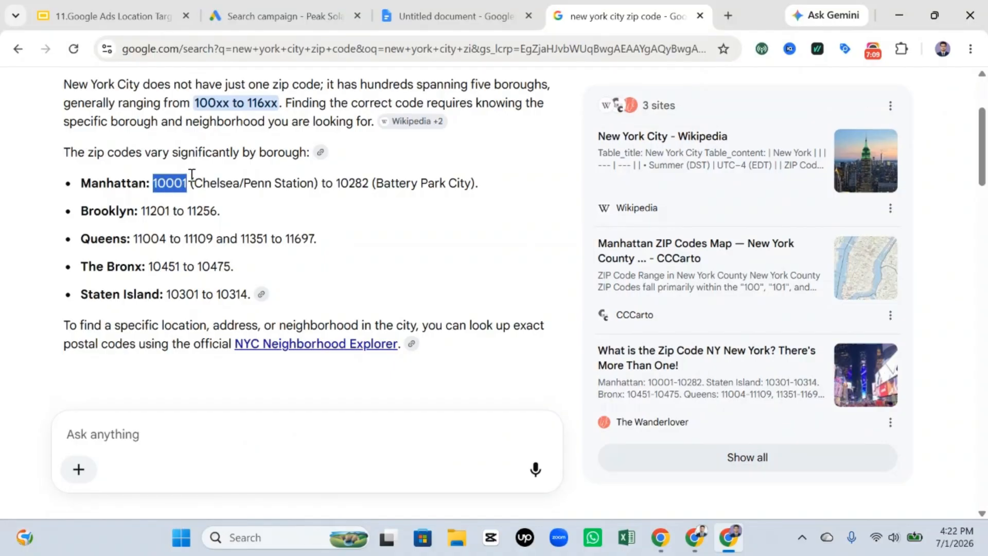
{"action": "left_click", "coordinate": [278, 16]}
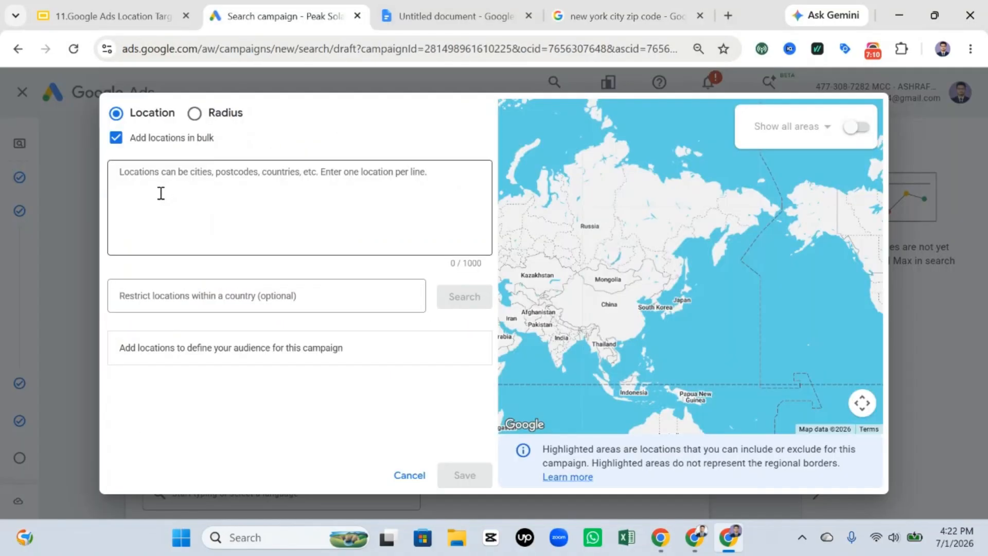
{"action": "left_click", "coordinate": [187, 225]}
{"action": "type", "text": "10001"}
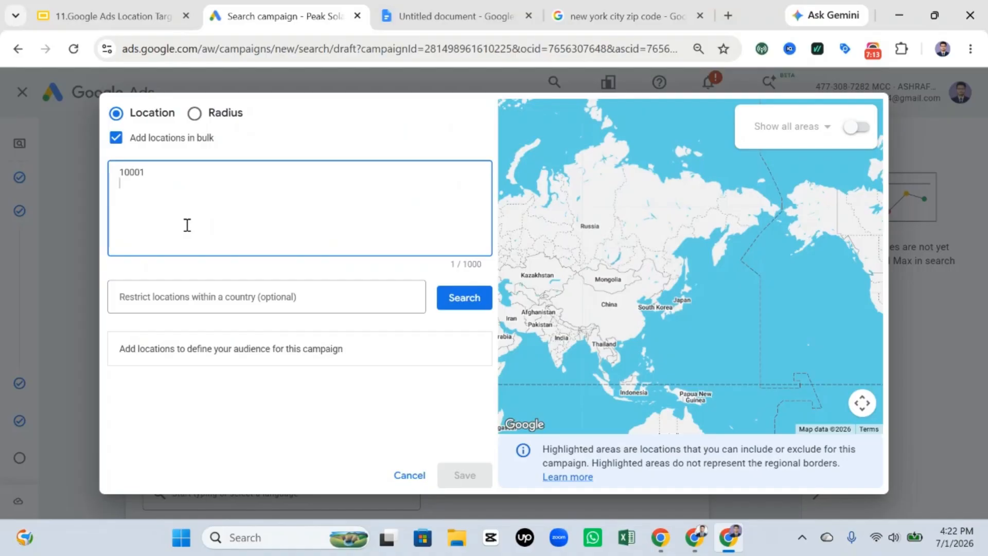
Step: Copy Brooklyn's first zip code, 11201, from the search results onto the second line of the bulk location list
{"action": "left_click", "coordinate": [618, 16]}
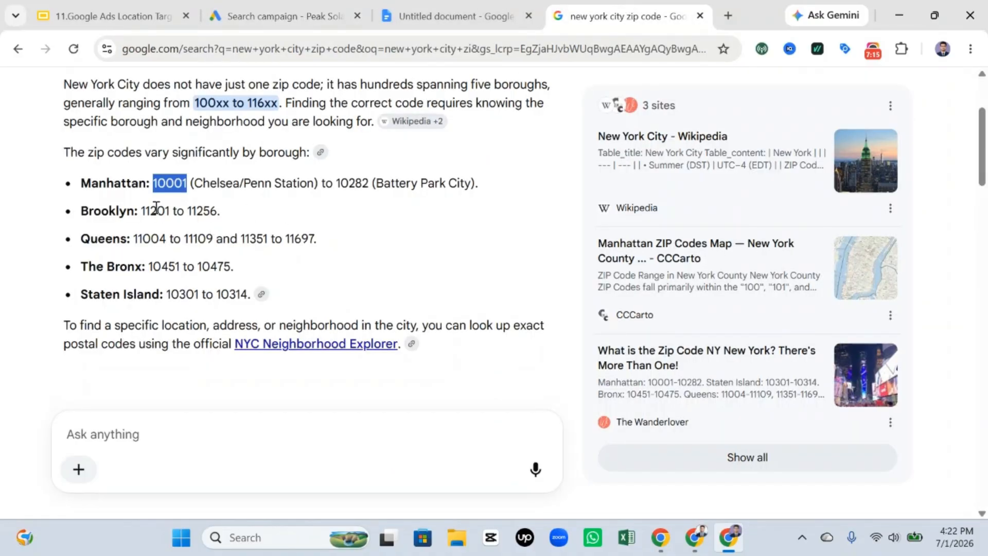
{"action": "left_click", "coordinate": [142, 216]}
{"action": "double_click", "coordinate": [150, 208]}
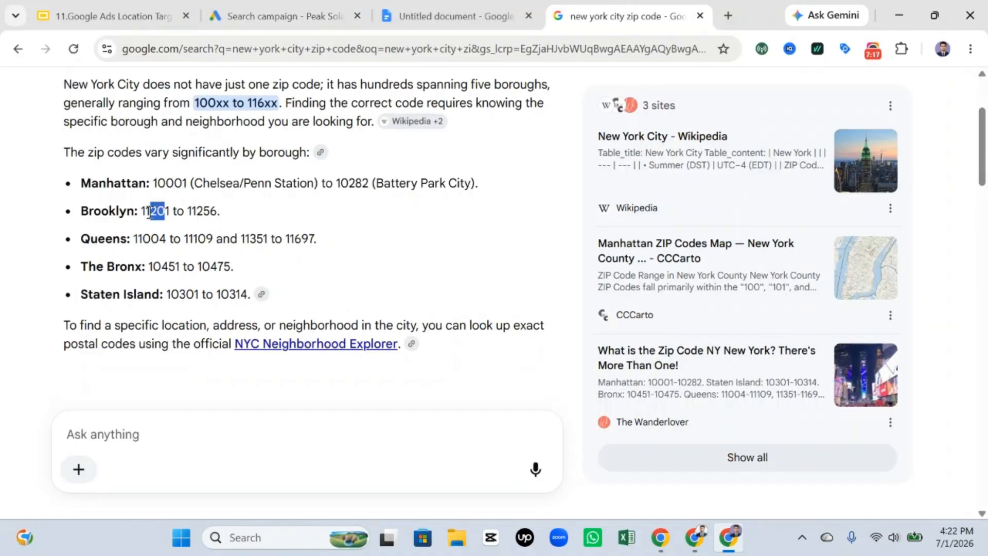
{"action": "left_click", "coordinate": [147, 213]}
{"action": "left_click_drag", "start_coordinate": [144, 211], "coordinate": [171, 210]}
{"action": "key", "text": "ctrl+c"}
{"action": "left_click", "coordinate": [279, 6]}
{"action": "key", "text": "ctrl+v"}
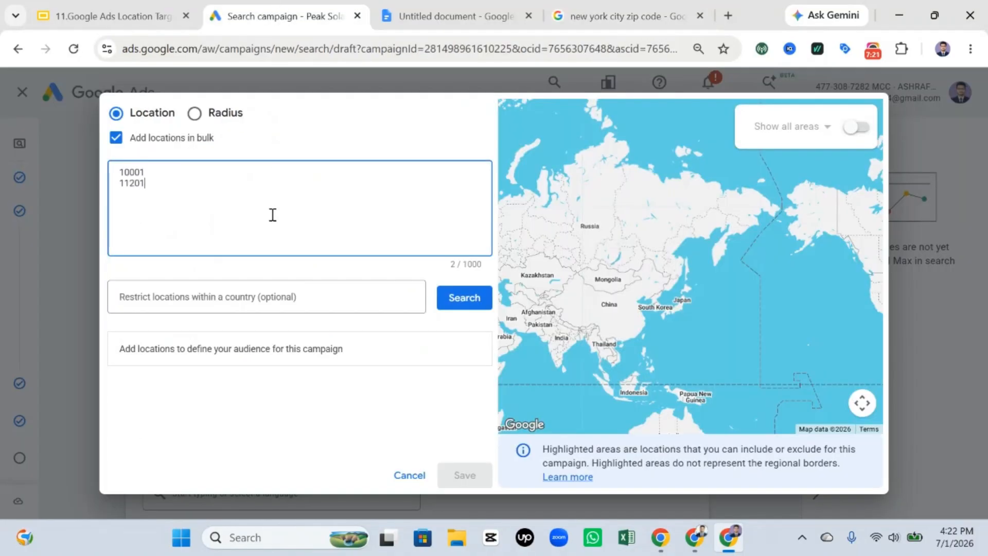
Step: Copy Queens' first zip code, 11004, from the search results onto the third line of the bulk location list
{"action": "left_click", "coordinate": [588, 4]}
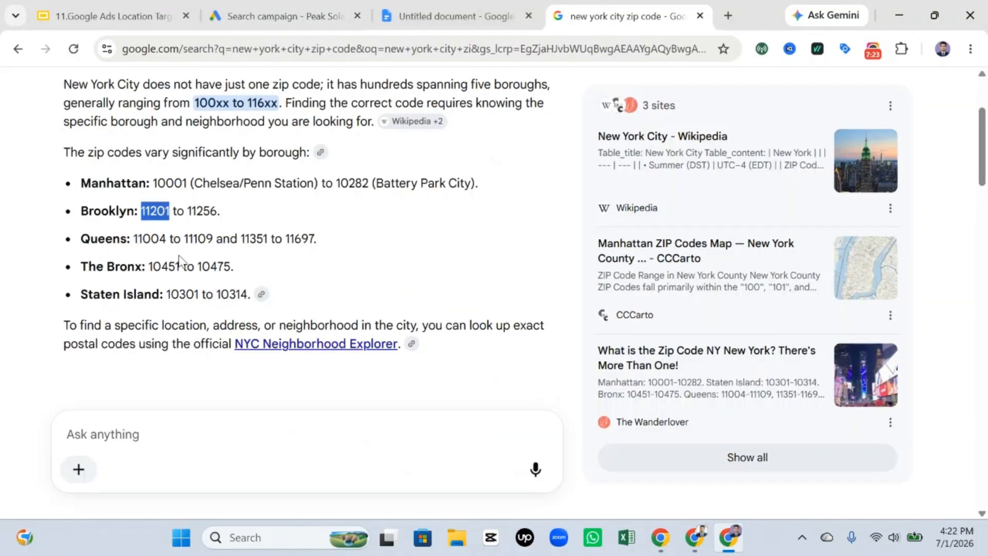
{"action": "left_click", "coordinate": [142, 242]}
{"action": "left_click_drag", "start_coordinate": [135, 241], "coordinate": [168, 236]}
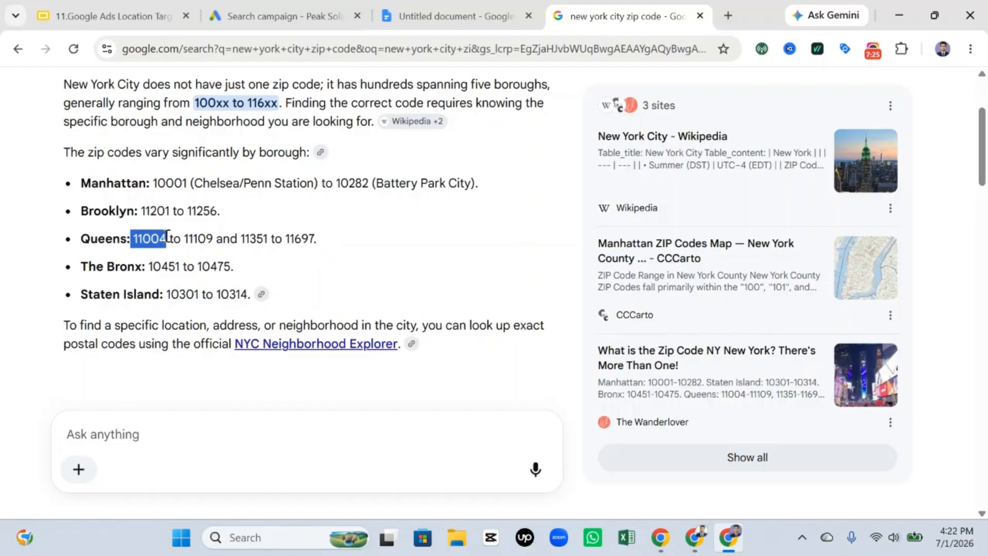
{"action": "key", "text": "ctrl+c"}
{"action": "left_click", "coordinate": [268, 16]}
{"action": "key", "text": "Return"}
{"action": "key", "text": "ctrl+v"}
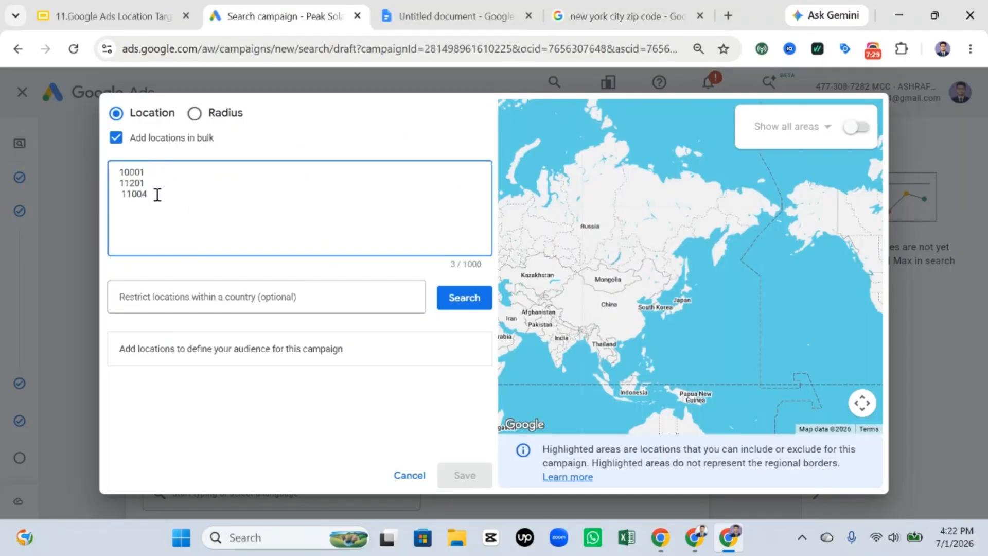
Step: Complete the bulk list with zip codes 10003 and 10005 on separate lines, and search for all listed codes
{"action": "key", "text": "BackSpace"}
{"action": "double_click", "coordinate": [147, 171]}
{"action": "left_click", "coordinate": [129, 205]}
{"action": "left_click", "coordinate": [161, 198]}
{"action": "key", "text": "ctrl+v"}
{"action": "key", "text": "ctrl+v"}
{"action": "left_click", "coordinate": [156, 200]}
{"action": "left_click", "coordinate": [472, 298]}
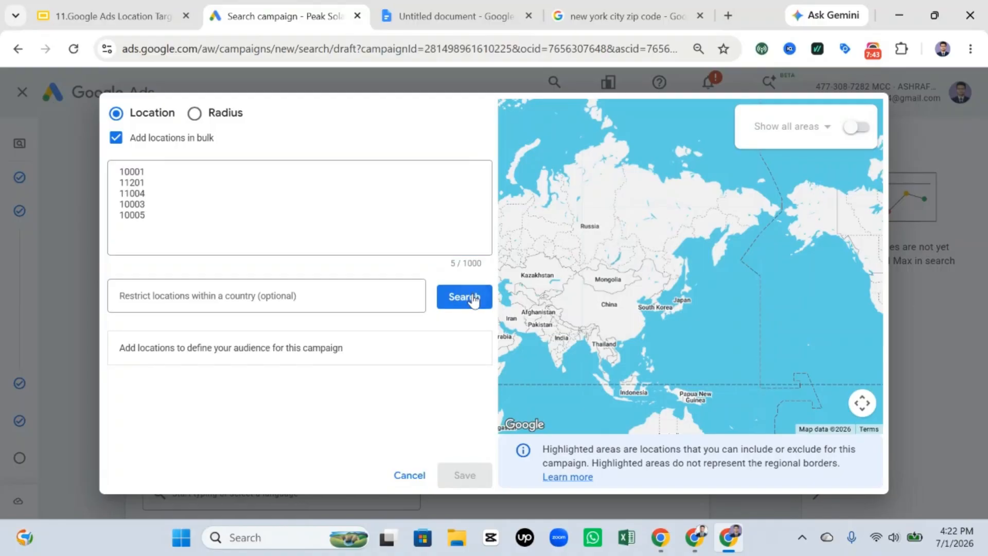
Step: Target all matched New York postcodes and inspect their highlighted areas on the map
{"action": "scroll", "coordinate": [331, 379], "scroll_direction": "down", "scroll_amount": 2}
{"action": "scroll", "coordinate": [331, 379], "scroll_direction": "down", "scroll_amount": 1}
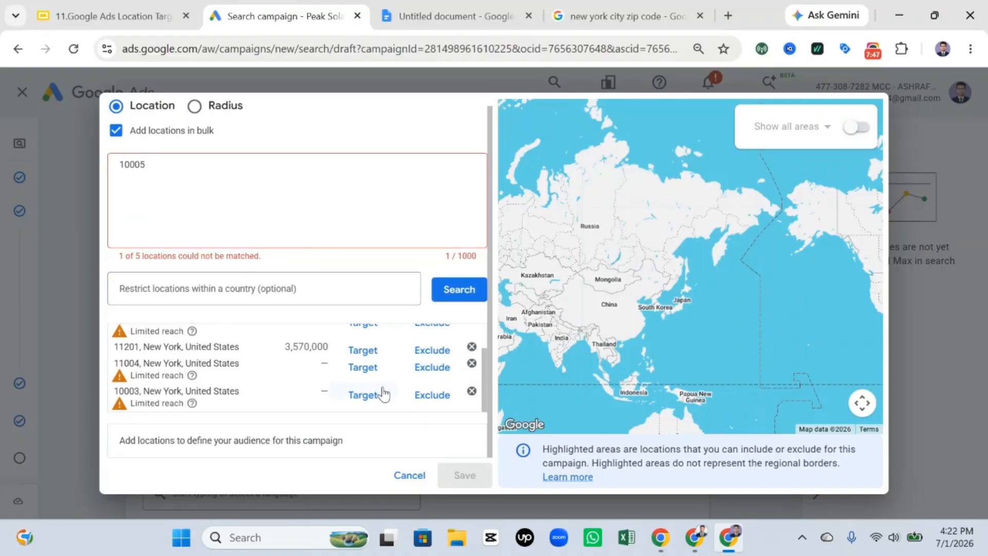
{"action": "scroll", "coordinate": [383, 391], "scroll_direction": "up", "scroll_amount": 1}
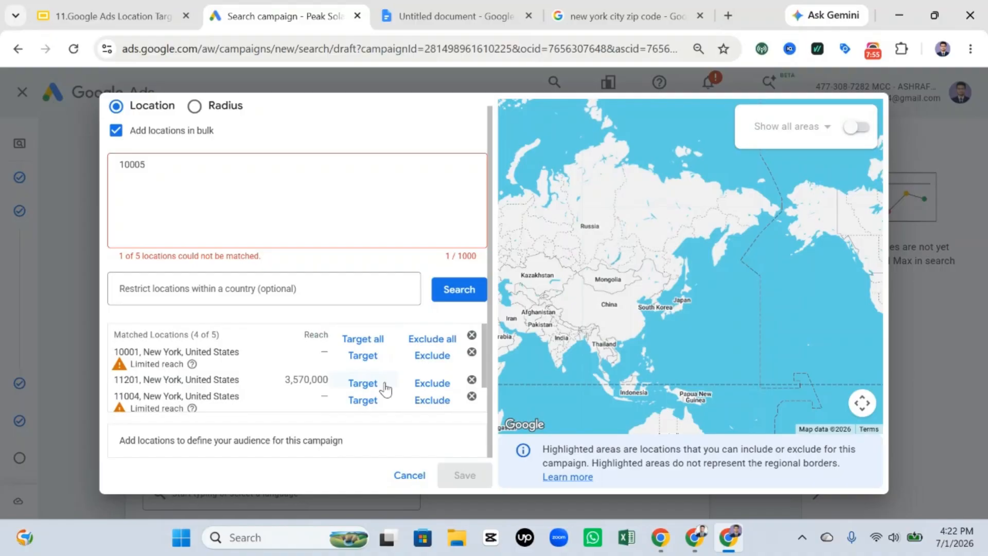
{"action": "scroll", "coordinate": [386, 390], "scroll_direction": "up", "scroll_amount": 1}
{"action": "scroll", "coordinate": [313, 222], "scroll_direction": "down", "scroll_amount": 1}
{"action": "left_click", "coordinate": [367, 341]}
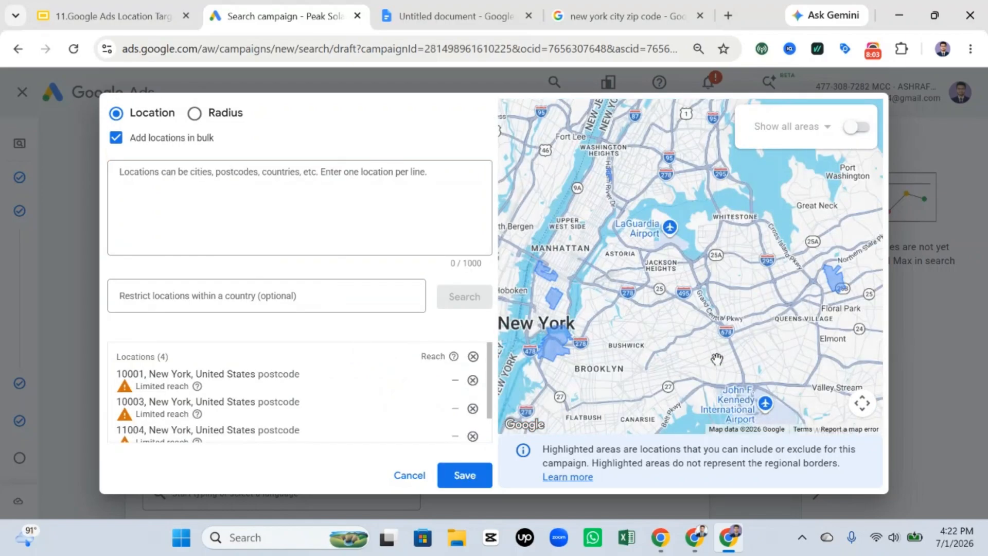
{"action": "scroll", "coordinate": [749, 332], "scroll_direction": "down", "scroll_amount": 3}
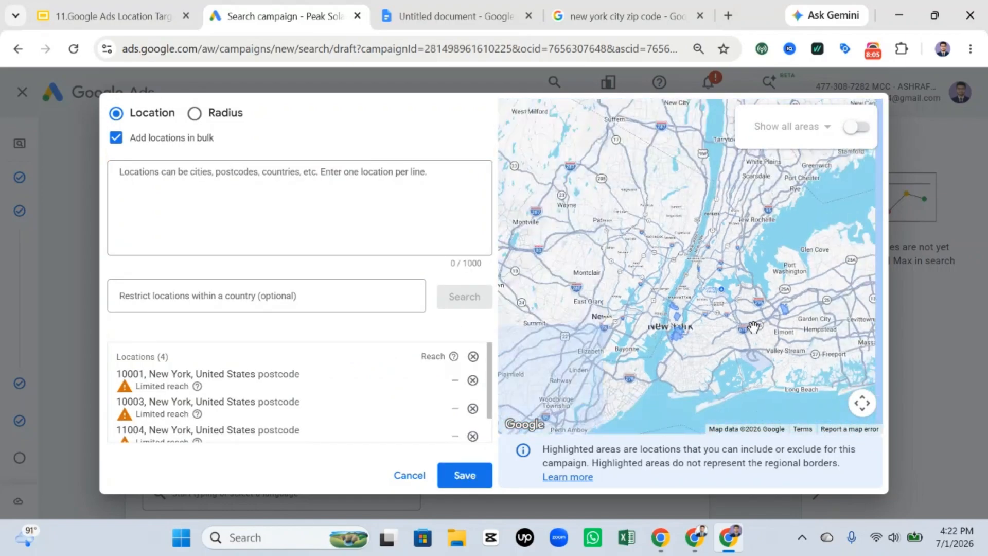
{"action": "scroll", "coordinate": [751, 327], "scroll_direction": "up", "scroll_amount": 3}
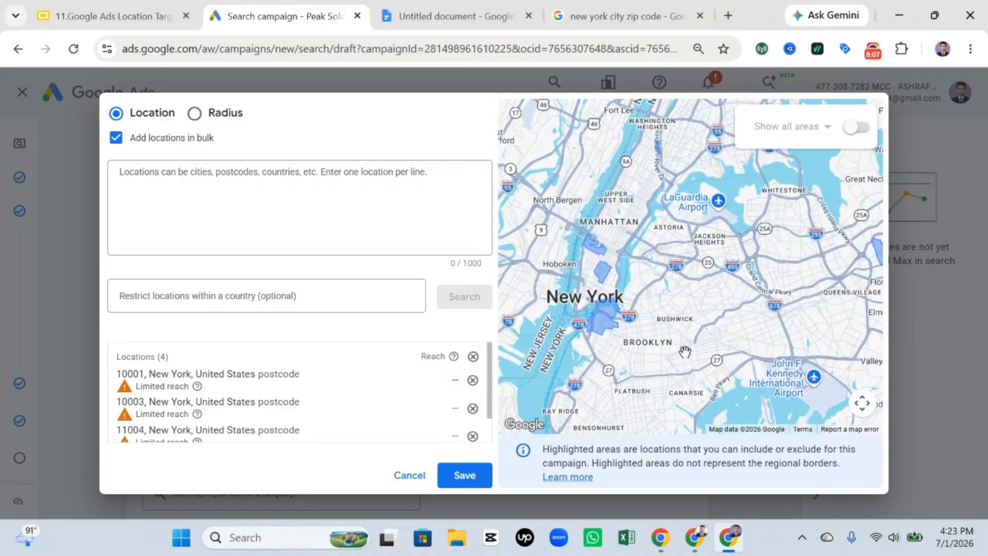
{"action": "scroll", "coordinate": [792, 330], "scroll_direction": "down", "scroll_amount": 3}
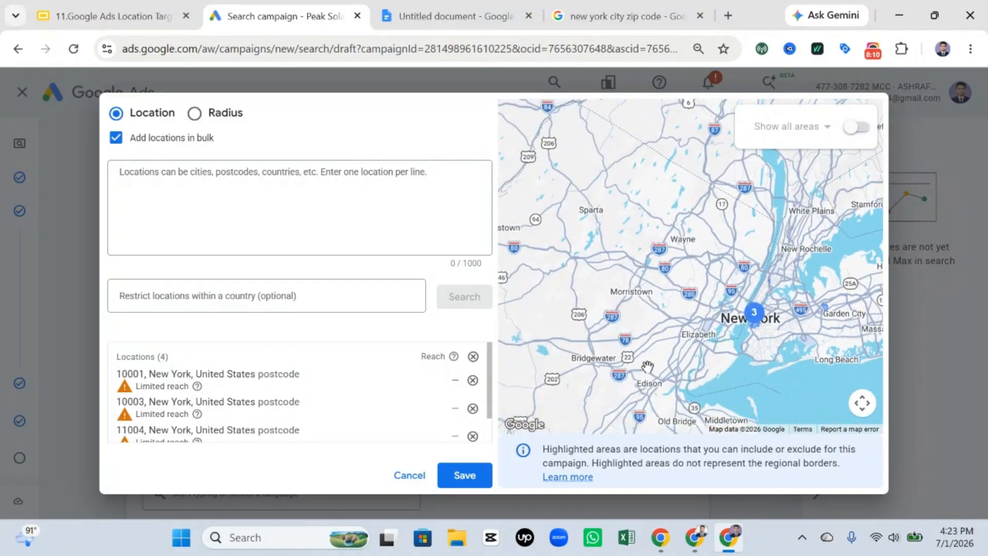
Step: Remove all targeted postcodes and turn off adding locations in bulk
{"action": "left_click", "coordinate": [473, 356]}
{"action": "left_click", "coordinate": [117, 140]}
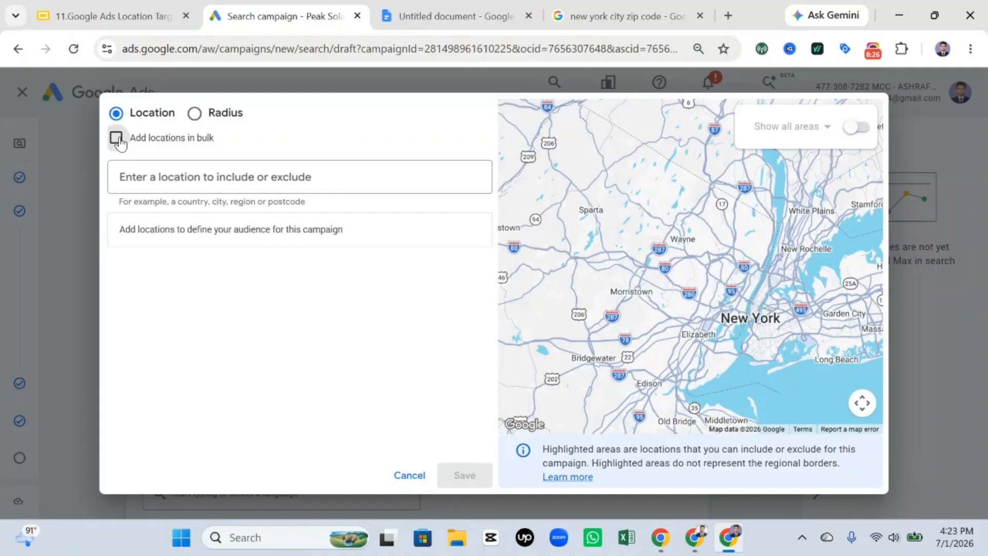
Step: Switch the advanced location search to radius targeting
{"action": "left_click", "coordinate": [194, 113]}
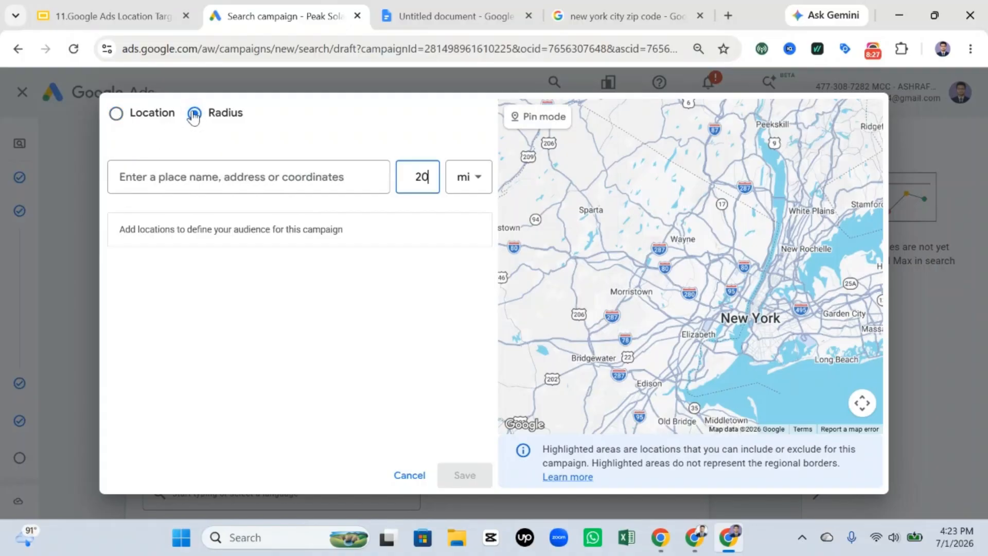
{"action": "left_click", "coordinate": [272, 181]}
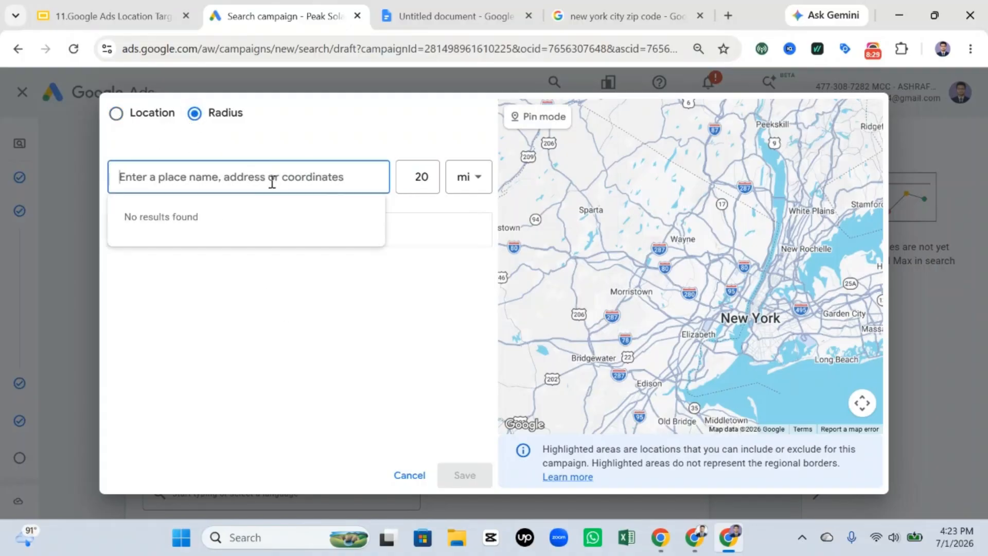
{"action": "left_click", "coordinate": [423, 295]}
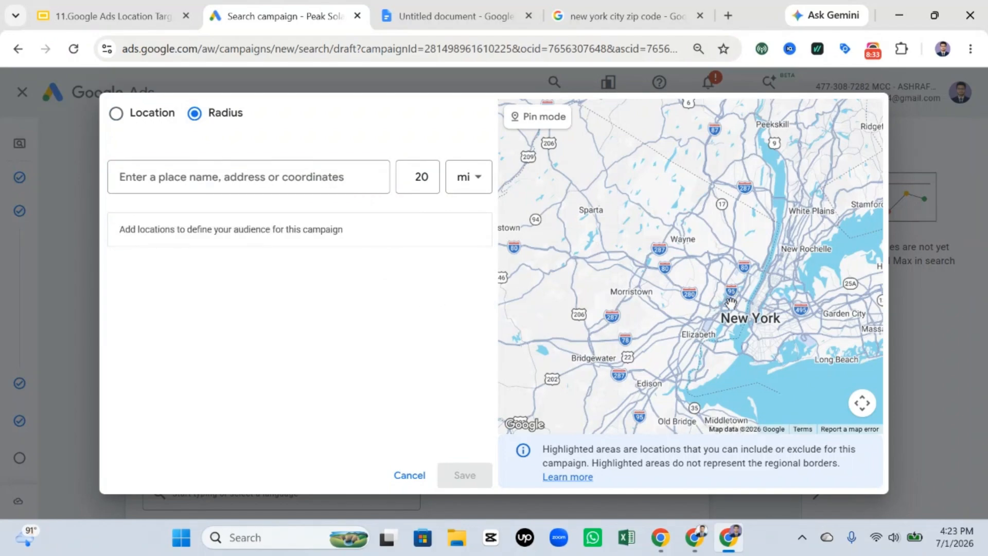
Step: Place a pin on Lower Manhattan in pin mode and include a 20 mi radius around it
{"action": "scroll", "coordinate": [736, 315], "scroll_direction": "up", "scroll_amount": 1}
{"action": "scroll", "coordinate": [739, 318], "scroll_direction": "up", "scroll_amount": 1}
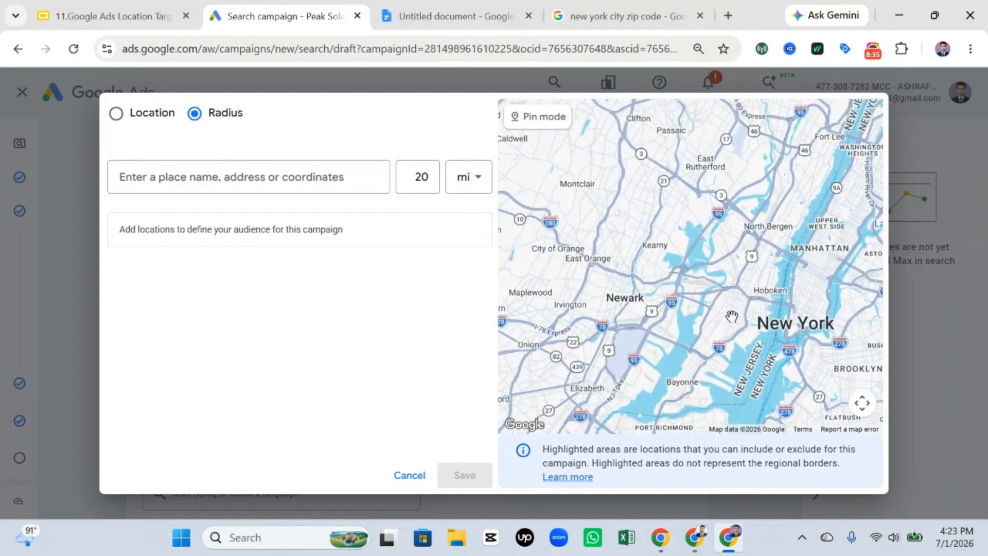
{"action": "scroll", "coordinate": [735, 298], "scroll_direction": "down", "scroll_amount": 1}
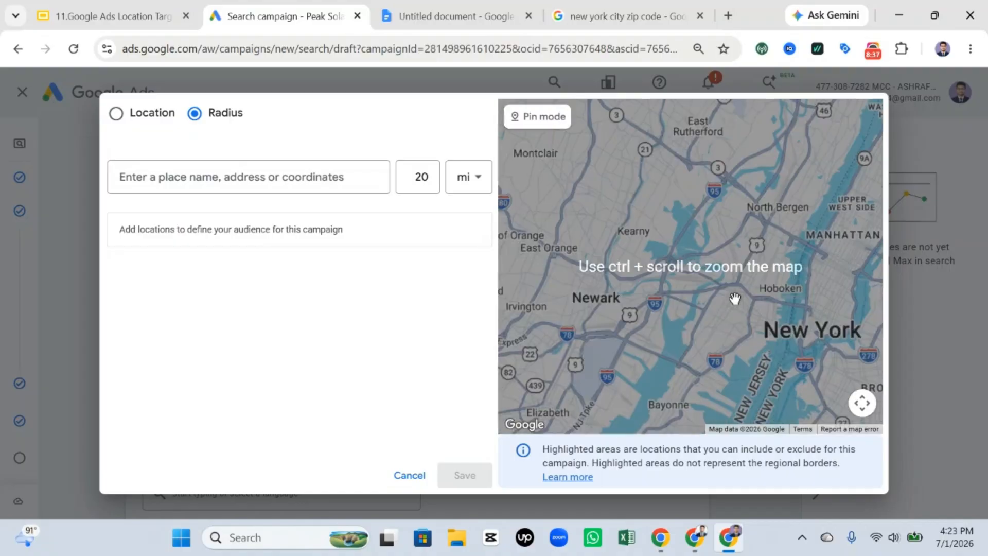
{"action": "scroll", "coordinate": [735, 296], "scroll_direction": "up", "scroll_amount": 3}
{"action": "scroll", "coordinate": [741, 301], "scroll_direction": "down", "scroll_amount": 2}
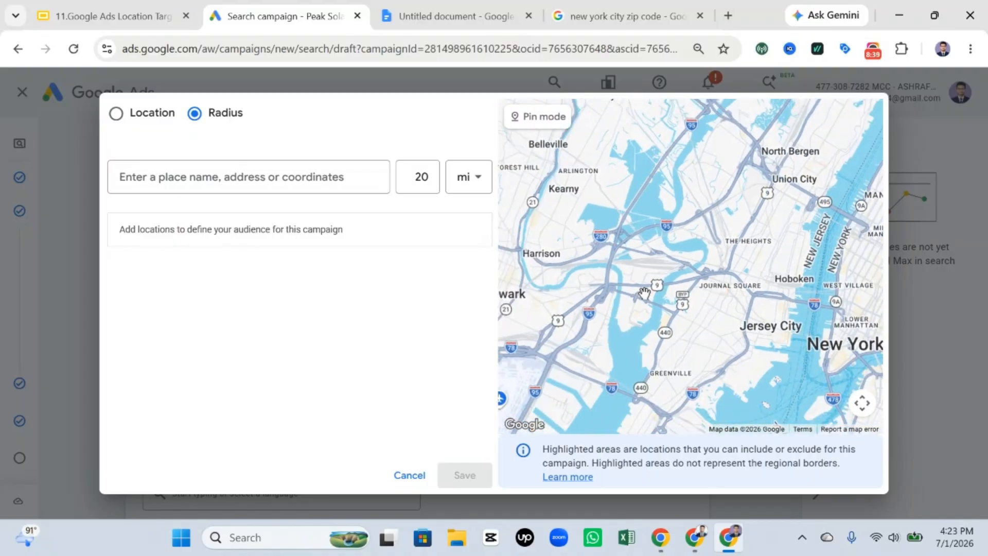
{"action": "left_click_drag", "start_coordinate": [622, 278], "coordinate": [498, 242]}
{"action": "scroll", "coordinate": [669, 247], "scroll_direction": "up", "scroll_amount": 3}
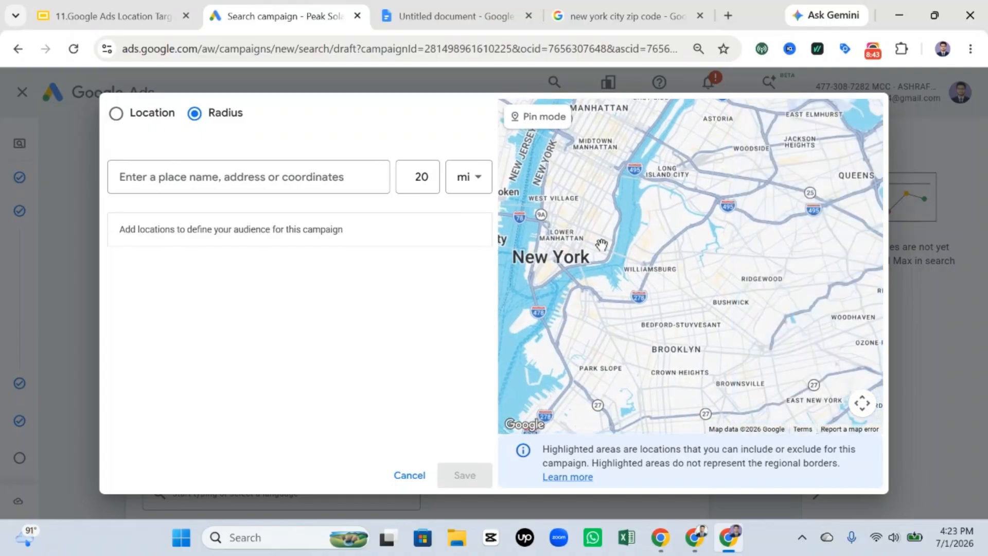
{"action": "scroll", "coordinate": [637, 249], "scroll_direction": "up", "scroll_amount": 2}
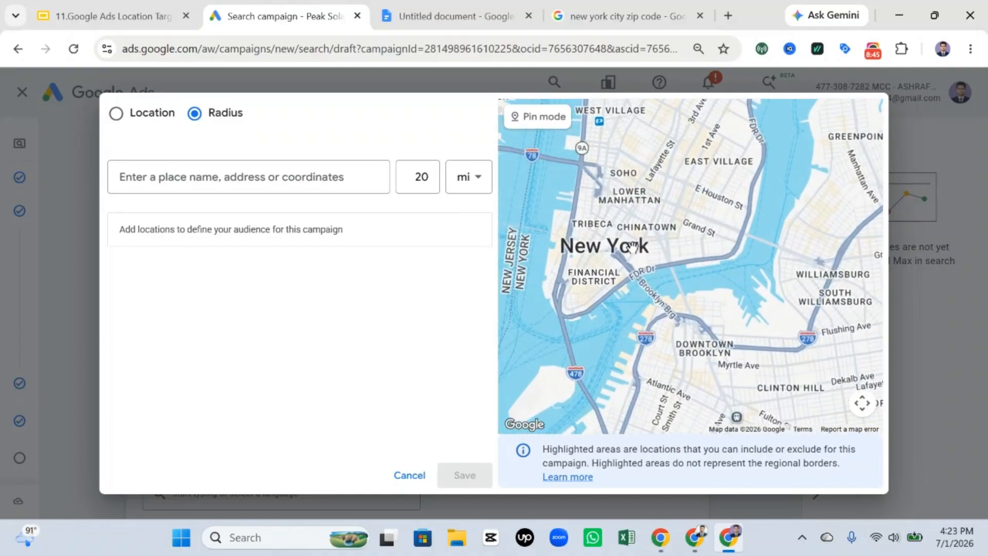
{"action": "left_click_drag", "start_coordinate": [642, 248], "coordinate": [706, 313]}
{"action": "scroll", "coordinate": [705, 305], "scroll_direction": "down", "scroll_amount": 2}
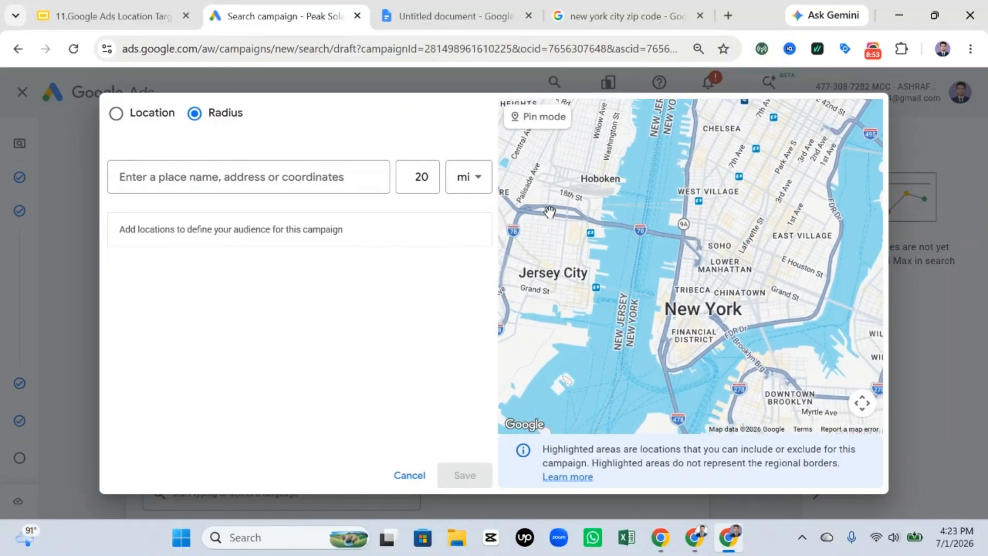
{"action": "left_click", "coordinate": [540, 121]}
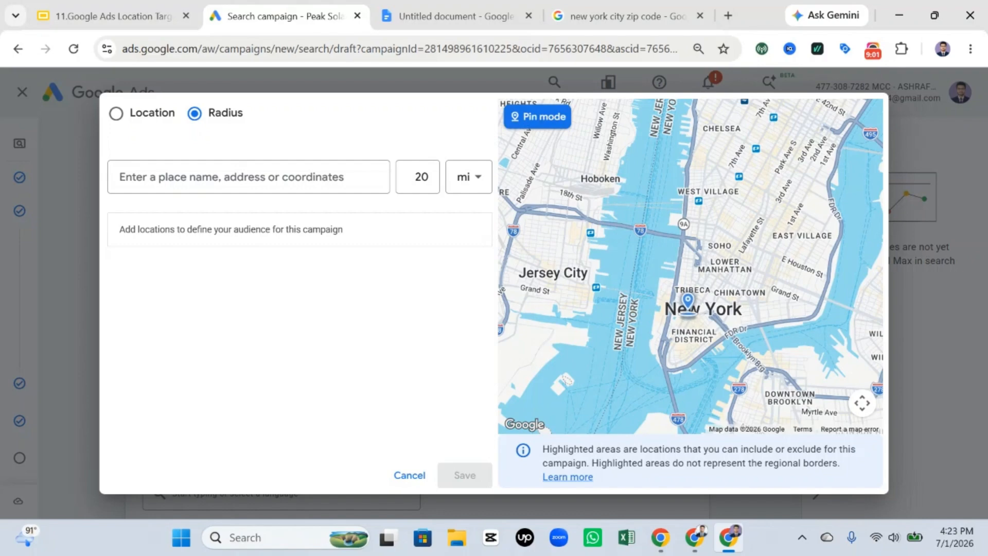
{"action": "left_click", "coordinate": [687, 315]}
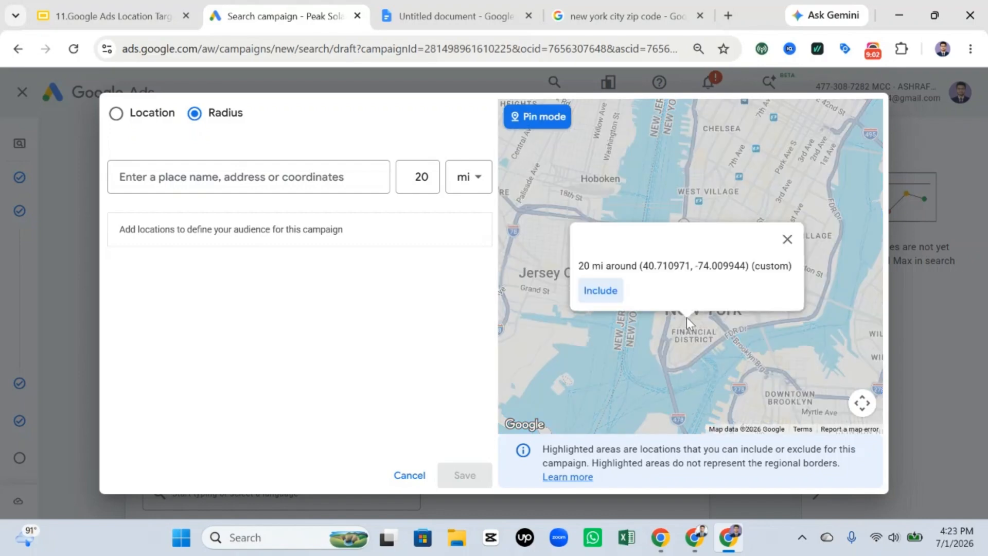
{"action": "left_click", "coordinate": [589, 293]}
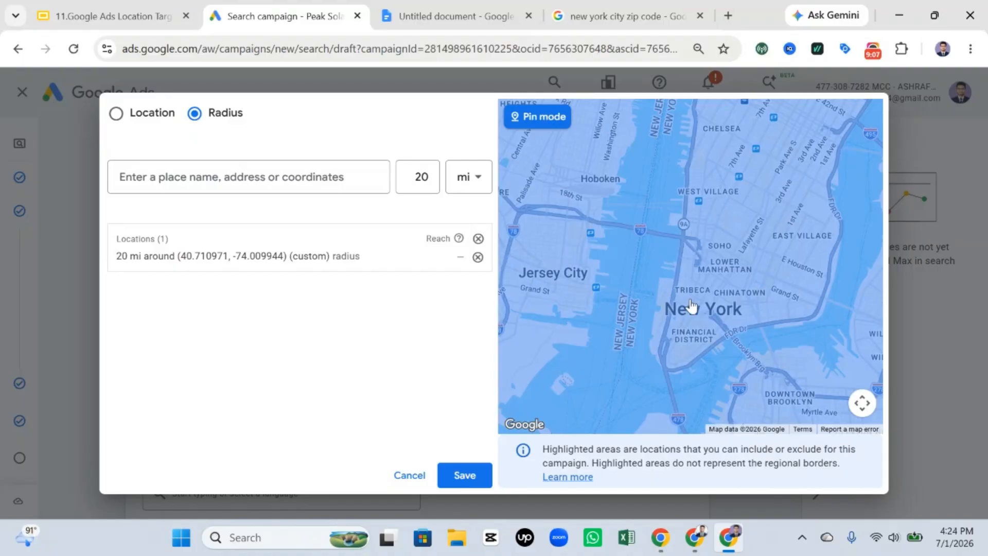
Step: Set the custom New York target radius to 5 km and save the change
{"action": "scroll", "coordinate": [705, 307], "scroll_direction": "down", "scroll_amount": 1}
{"action": "scroll", "coordinate": [705, 307], "scroll_direction": "down", "scroll_amount": 3}
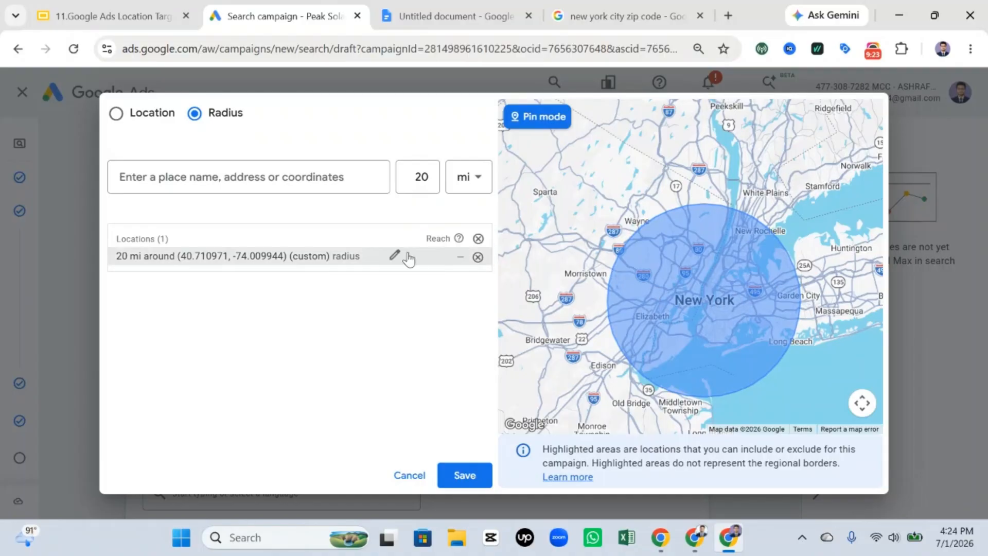
{"action": "left_click", "coordinate": [391, 256]}
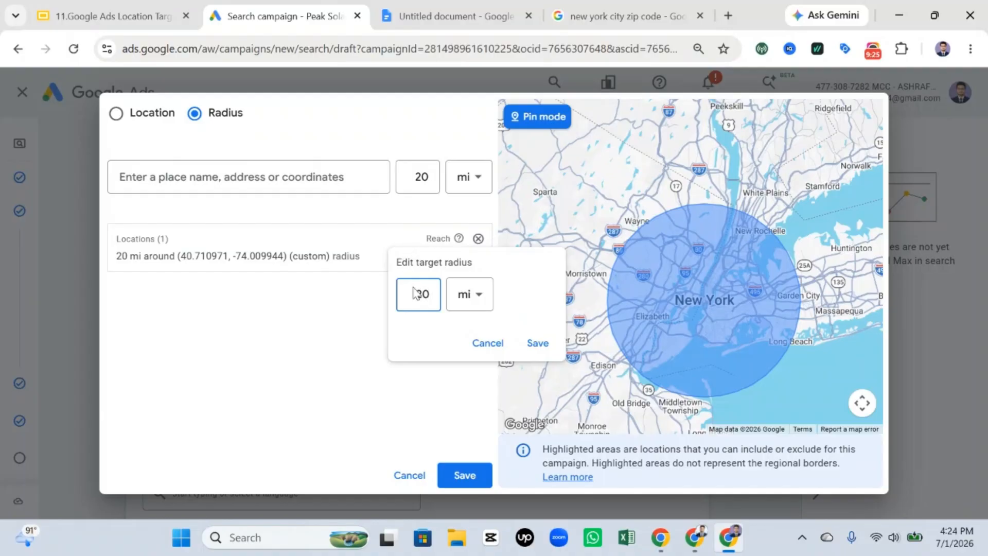
{"action": "left_click", "coordinate": [467, 295]}
{"action": "left_click", "coordinate": [474, 339]}
{"action": "key", "text": "BackSpace"}
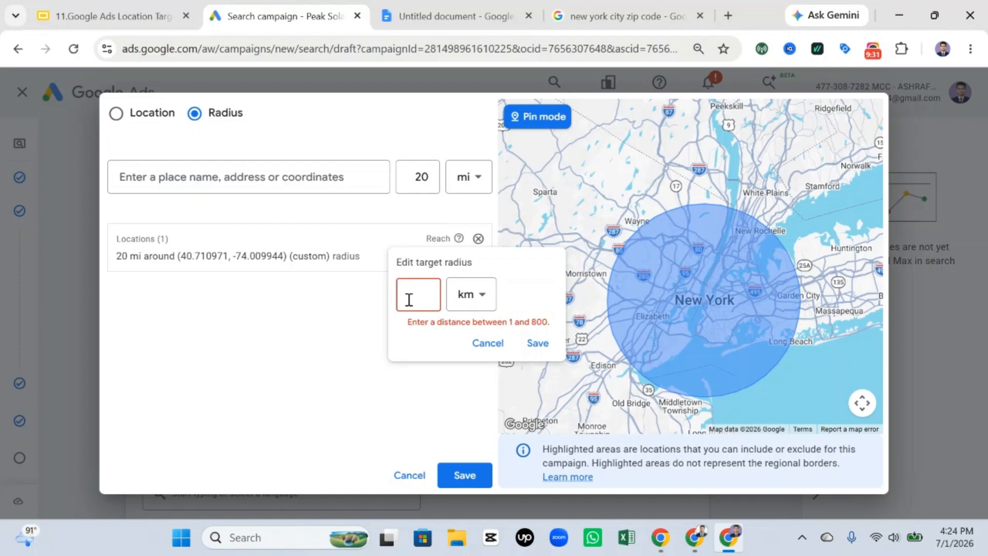
{"action": "type", "text": "5"}
{"action": "left_click", "coordinate": [538, 343]}
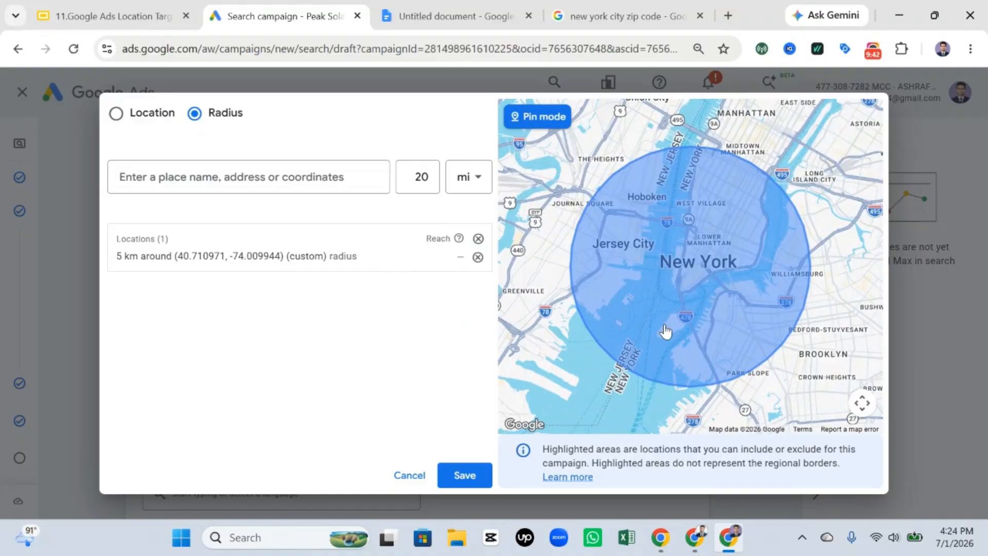
Step: Remove the 5 km radius target, turn off pin mode and leave the advanced location search without saving
{"action": "left_click", "coordinate": [757, 228]}
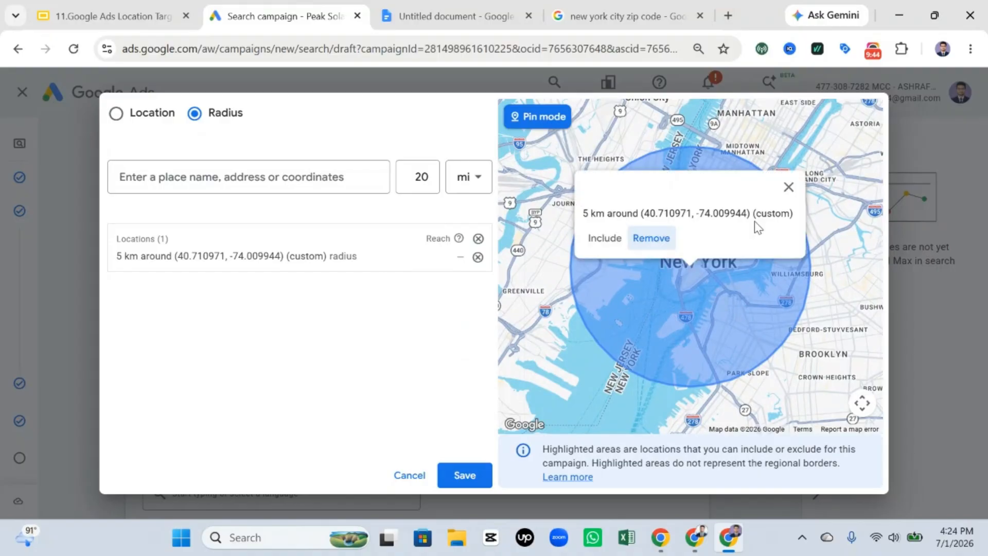
{"action": "left_click", "coordinate": [651, 238]}
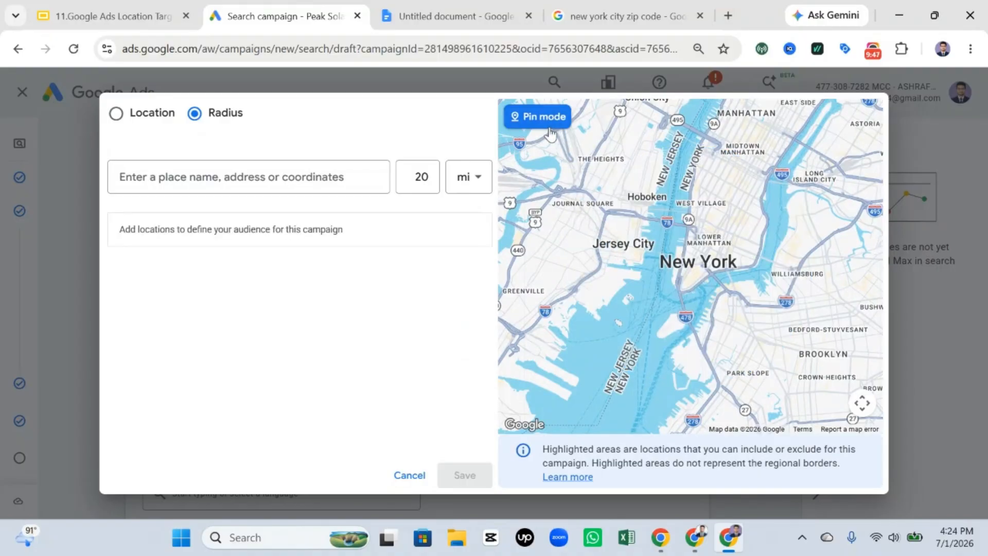
{"action": "left_click", "coordinate": [813, 180]}
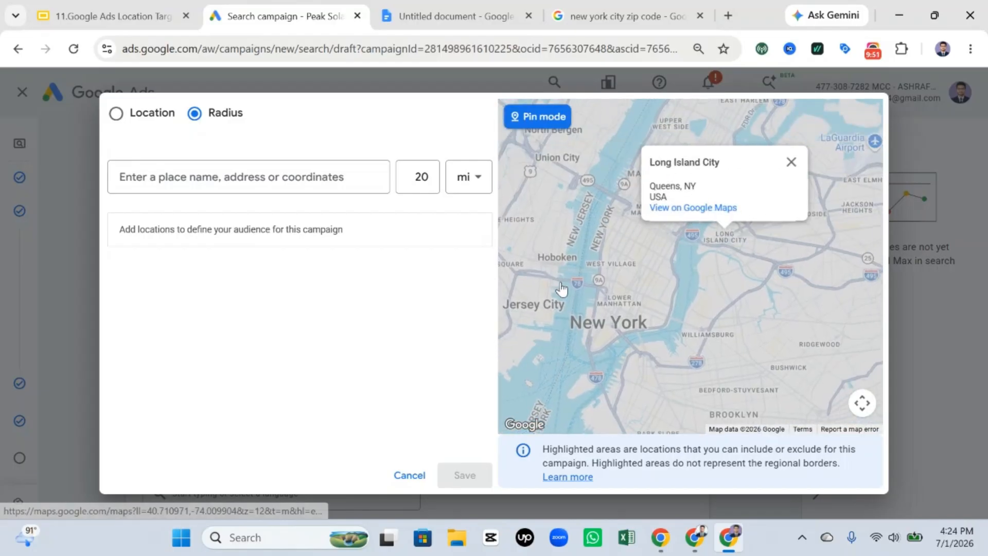
{"action": "left_click", "coordinate": [534, 117]}
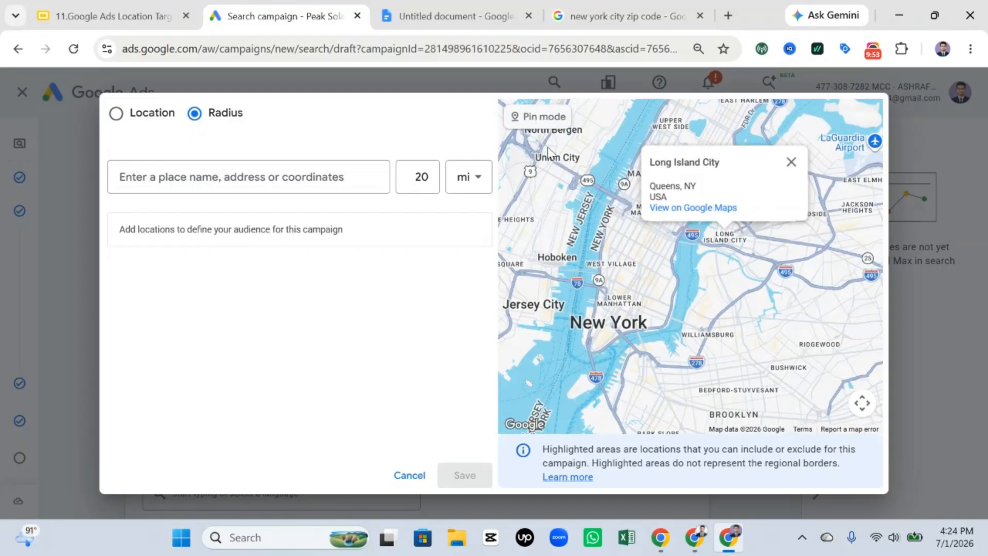
{"action": "left_click", "coordinate": [791, 162]}
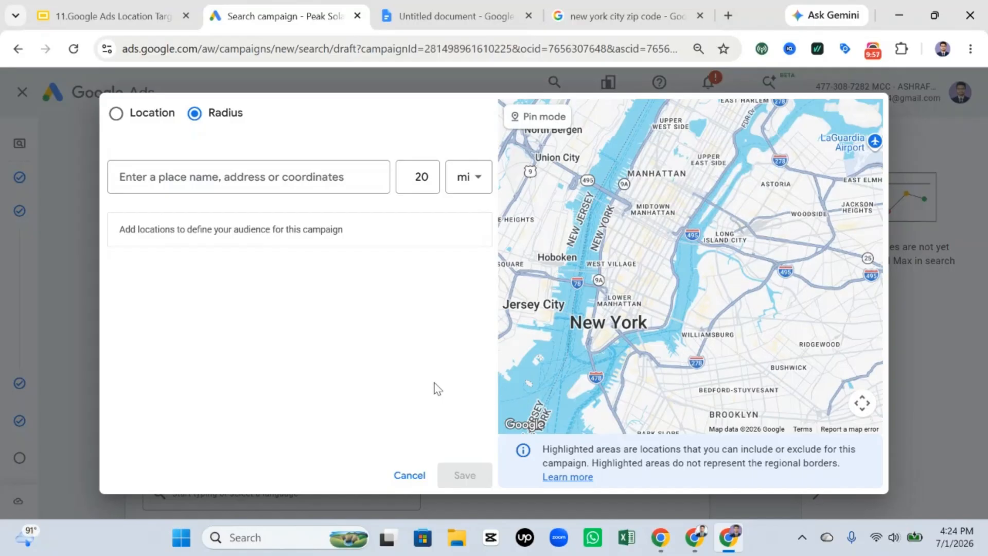
{"action": "left_click", "coordinate": [409, 476]}
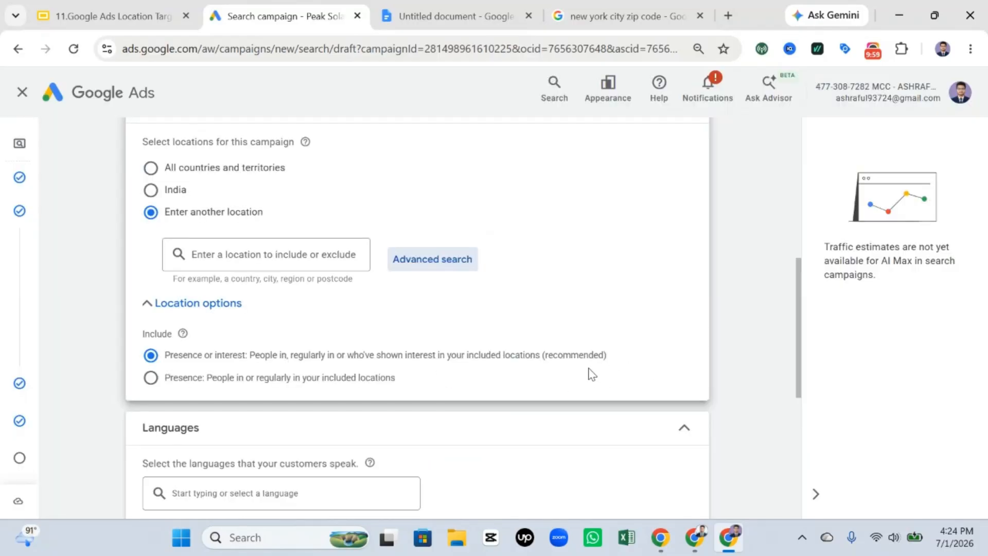
Step: Outline the location Include options and the "Presence or interest" choice in red on a screen capture, and discard the capture
{"action": "scroll", "coordinate": [458, 320], "scroll_direction": "down", "scroll_amount": 1}
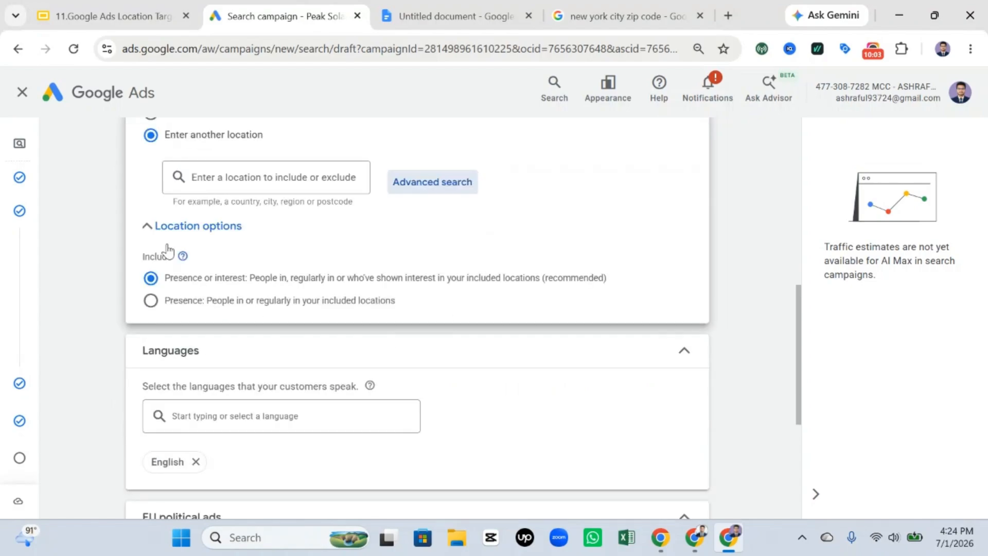
{"action": "key", "text": "ctrl+shift+a"}
{"action": "left_click", "coordinate": [579, 239]}
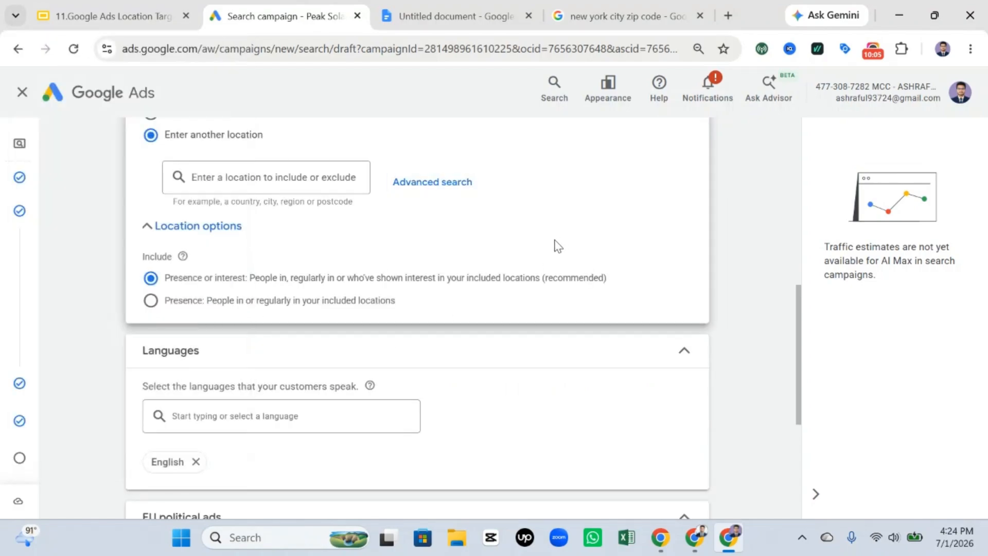
{"action": "key", "text": "Print"}
{"action": "left_click_drag", "start_coordinate": [108, 204], "coordinate": [786, 390]}
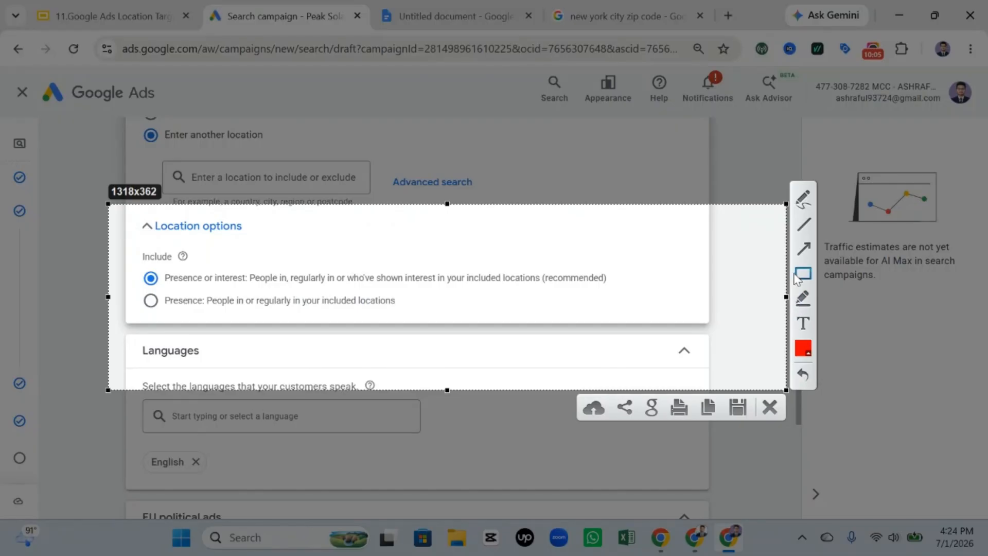
{"action": "mouse_move", "coordinate": [127, 244]}
{"action": "left_mouse_down"}
{"action": "mouse_move", "coordinate": [213, 341]}
{"action": "mouse_move", "coordinate": [684, 343]}
{"action": "left_mouse_up"}
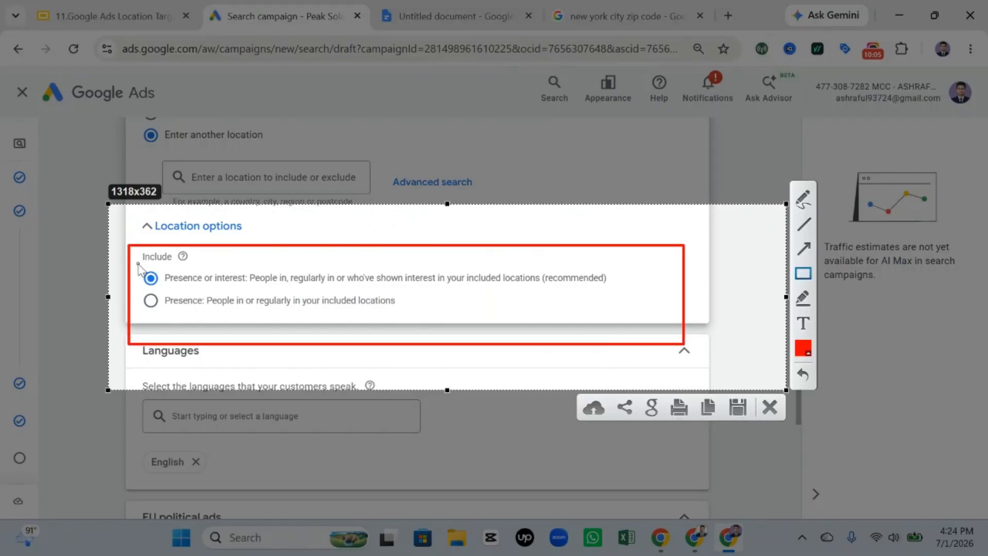
{"action": "left_click_drag", "start_coordinate": [138, 266], "coordinate": [417, 298]}
{"action": "left_click_drag", "start_coordinate": [638, 306], "coordinate": [683, 297]}
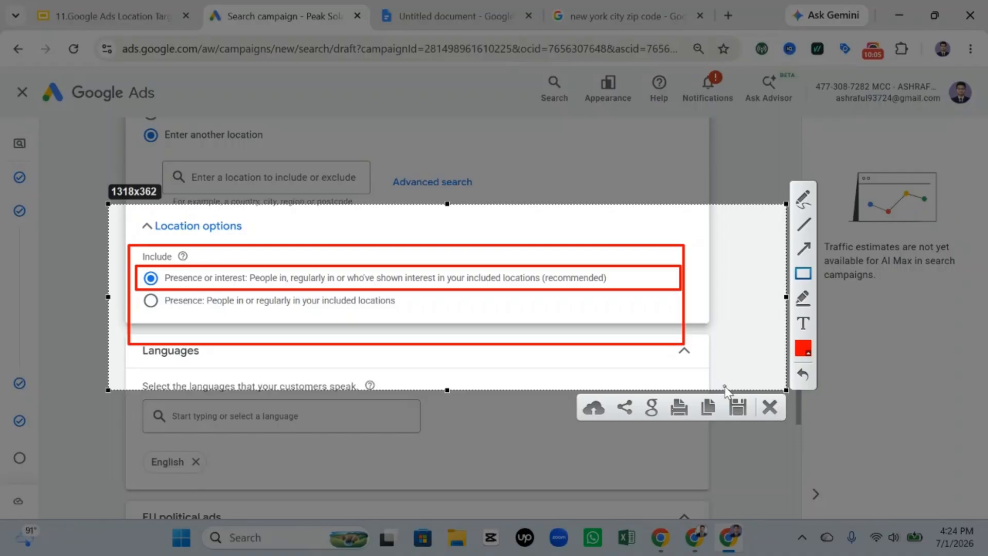
{"action": "left_click", "coordinate": [769, 408]}
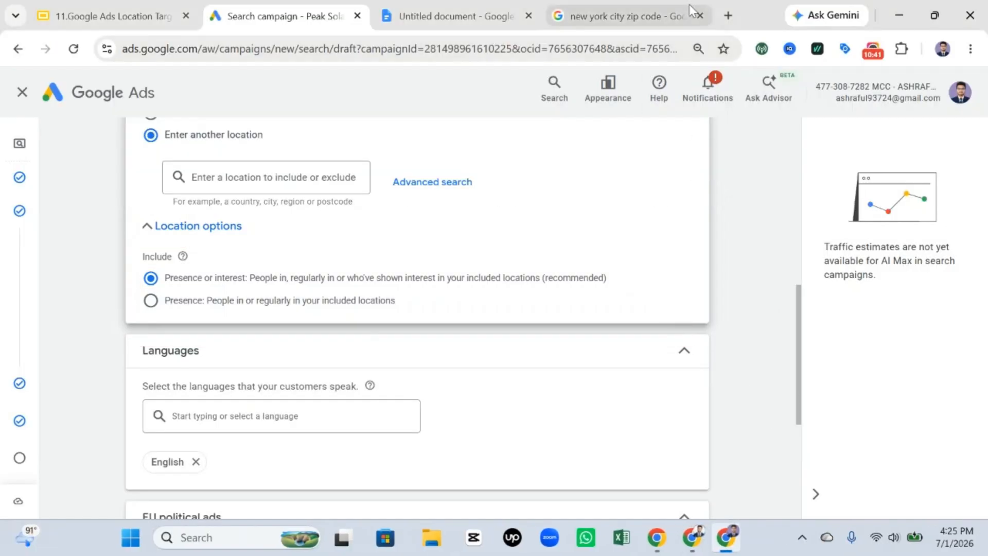
Step: Search Google for "ac repair near me" in a new browser tab
{"action": "left_click", "coordinate": [729, 14]}
{"action": "type", "text": "ac re"}
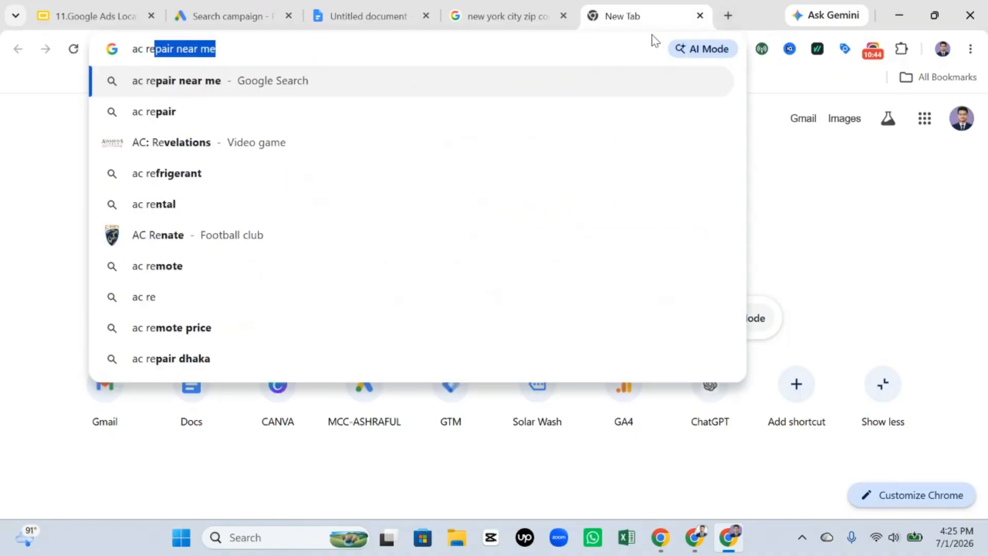
{"action": "key", "text": "Return"}
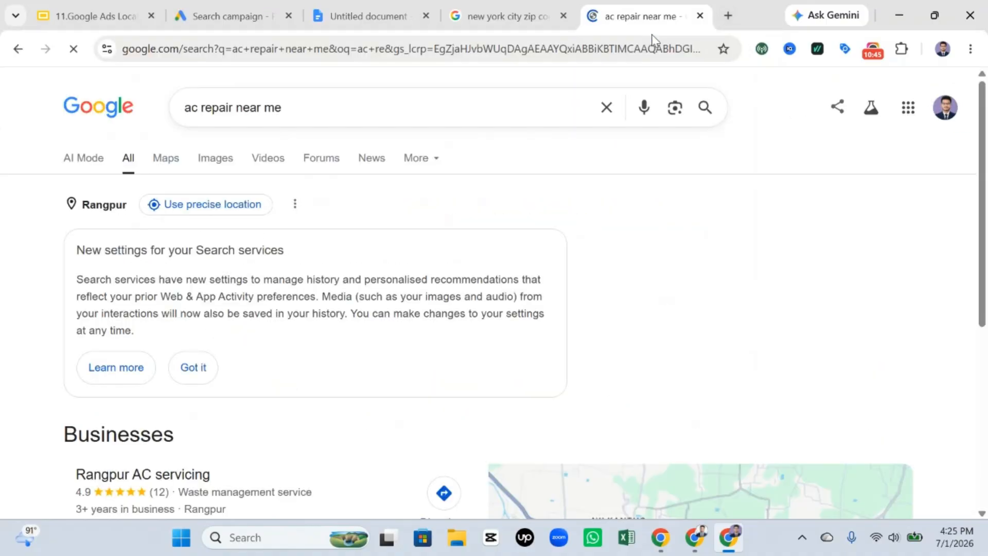
Step: Replace the query with "ac repair service in usa" and look through the search results
{"action": "key", "text": "BackSpace"}
{"action": "key", "text": "BackSpace"}
{"action": "key", "text": "BackSpace"}
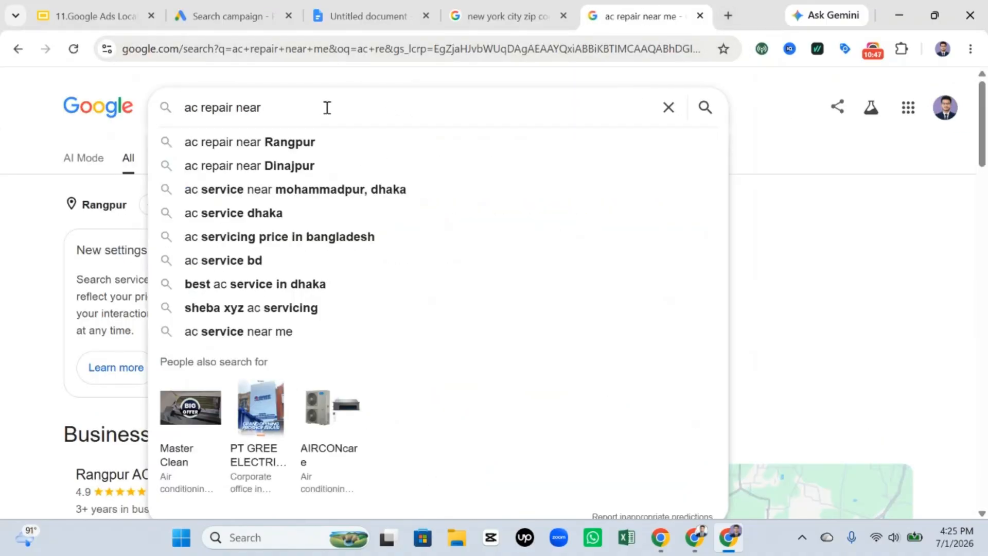
{"action": "key", "text": "BackSpace"}
{"action": "key", "text": "BackSpace"}
{"action": "key", "text": "BackSpace"}
{"action": "key", "text": "BackSpace"}
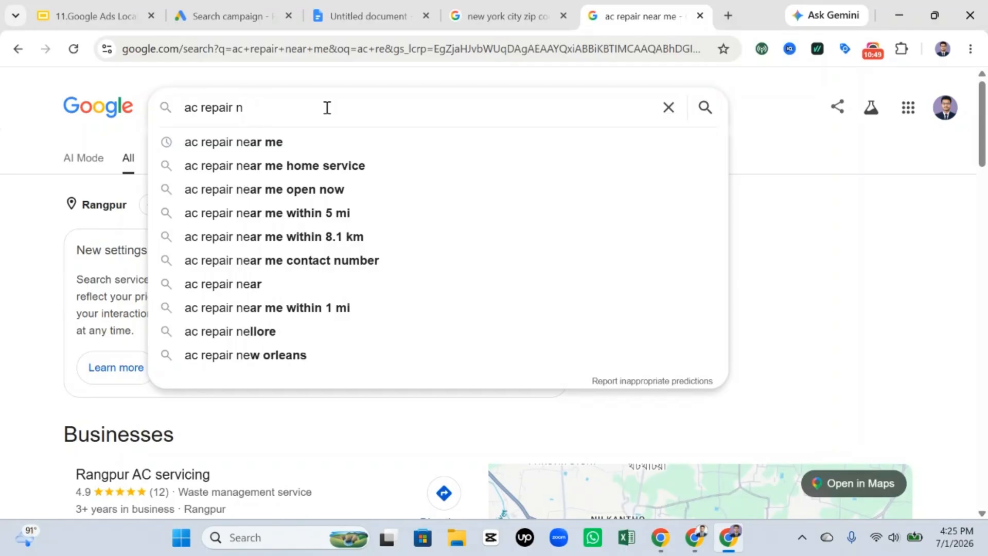
{"action": "type", "text": "usa"}
{"action": "key", "text": "BackSpace"}
{"action": "key", "text": "BackSpace"}
{"action": "key", "text": "BackSpace"}
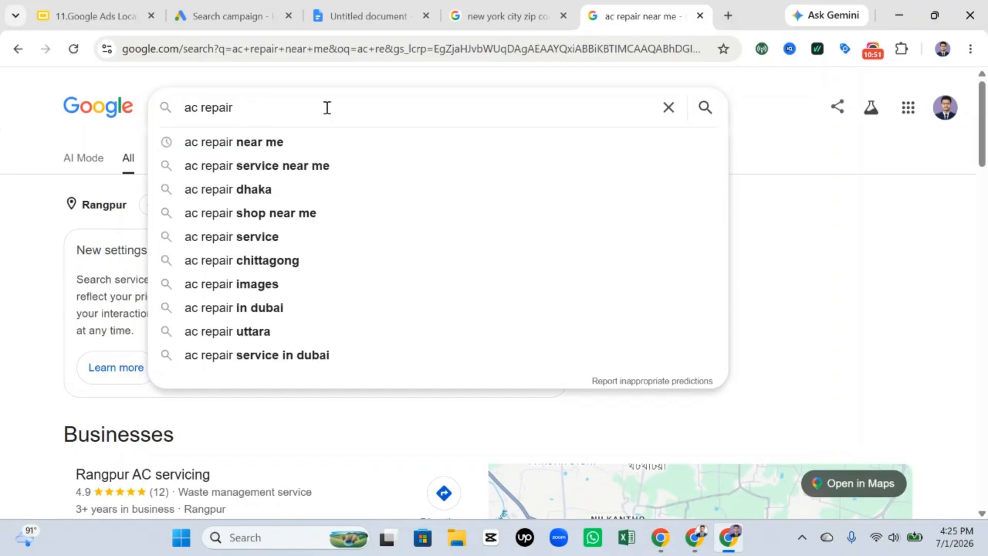
{"action": "type", "text": "service in usa"}
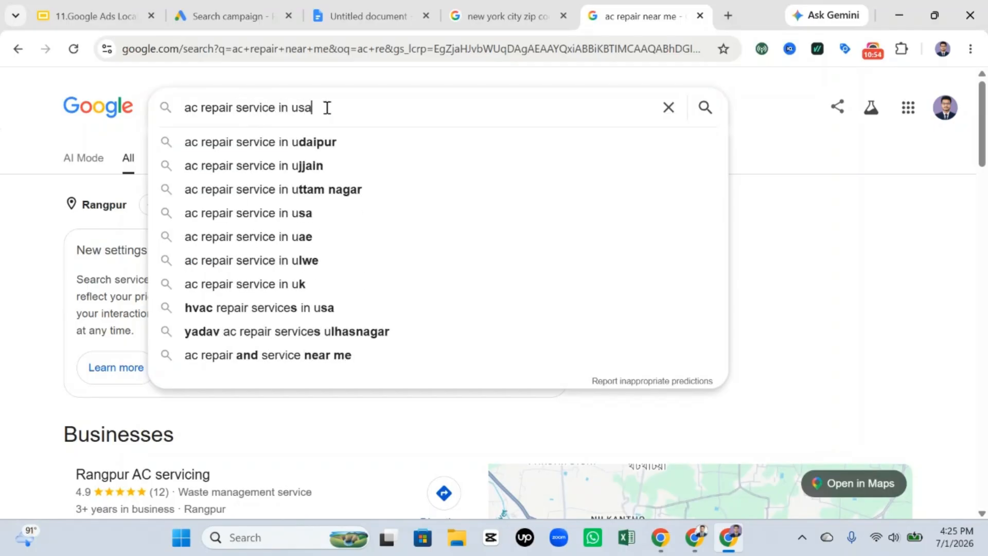
{"action": "key", "text": "Return"}
{"action": "scroll", "coordinate": [328, 123], "scroll_direction": "down", "scroll_amount": 5}
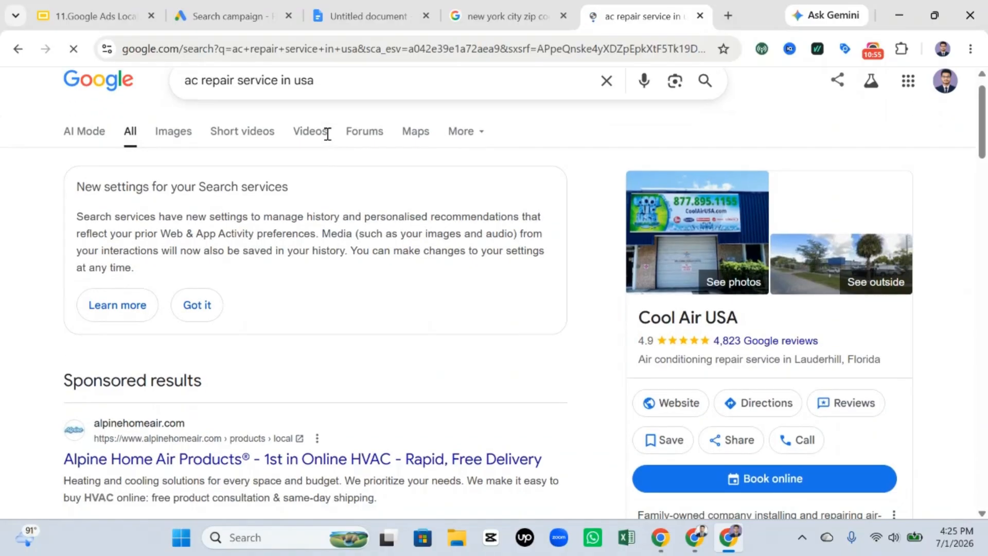
Step: Examine the sponsored results for "ac repair service in usa", highlighting the headline of the Alpine Home Air Products ad
{"action": "scroll", "coordinate": [339, 134], "scroll_direction": "up", "scroll_amount": 3}
{"action": "left_click_drag", "start_coordinate": [325, 96], "coordinate": [199, 95]}
{"action": "left_click", "coordinate": [71, 253]}
{"action": "scroll", "coordinate": [71, 253], "scroll_direction": "down", "scroll_amount": 3}
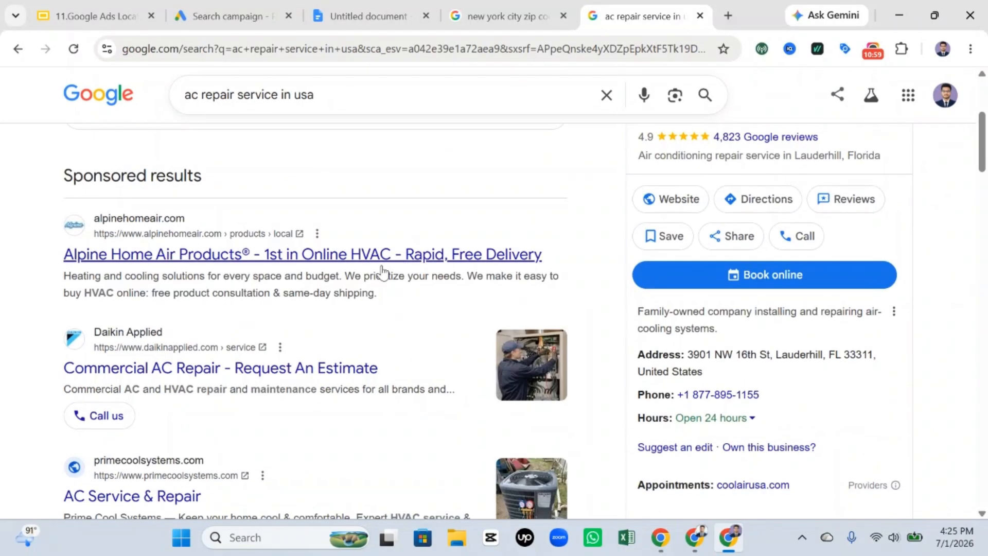
{"action": "left_click_drag", "start_coordinate": [35, 165], "coordinate": [224, 186]}
{"action": "left_click_drag", "start_coordinate": [64, 253], "coordinate": [549, 269]}
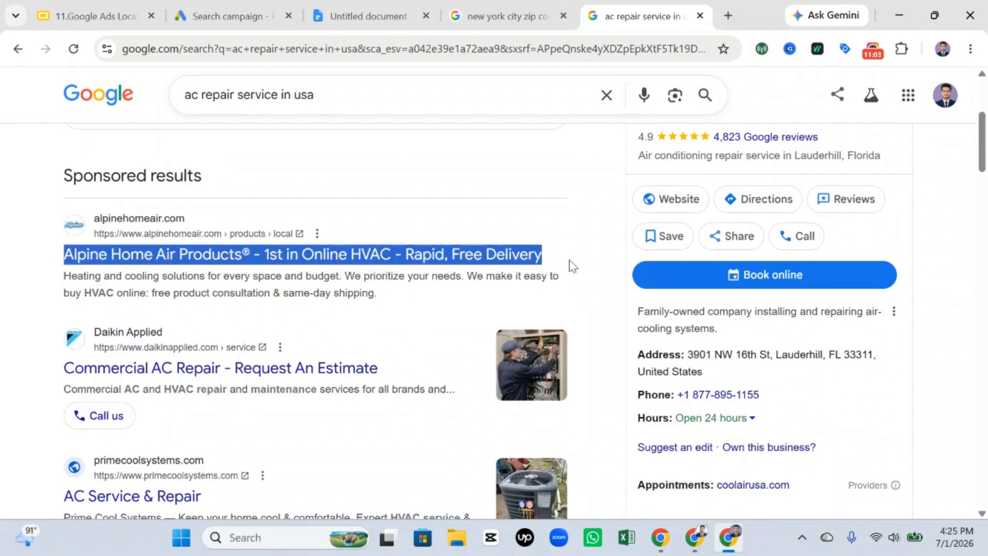
Step: Switch to the Google Ads campaign draft and highlight the "Presence or interest" text under the location Include options
{"action": "left_click", "coordinate": [203, 11]}
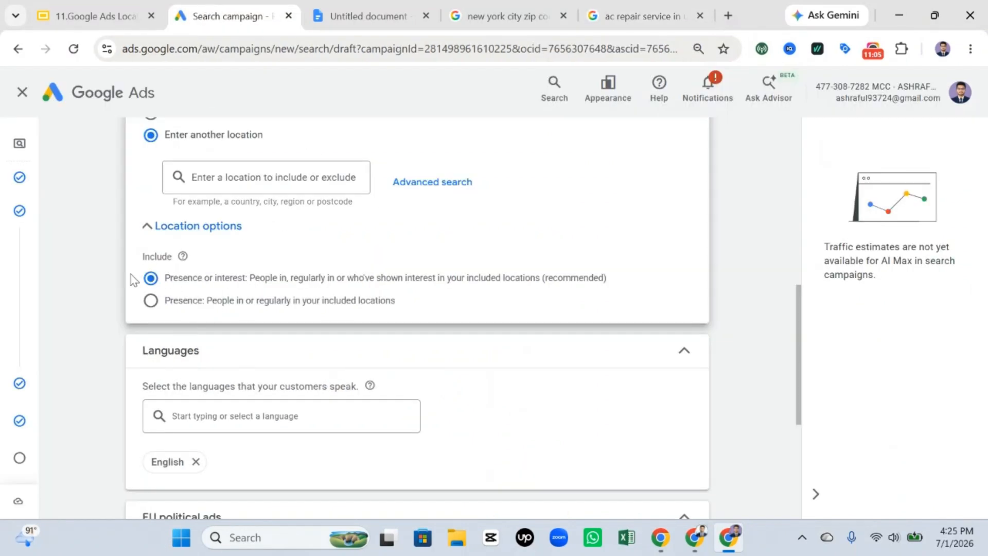
{"action": "left_click_drag", "start_coordinate": [135, 280], "coordinate": [629, 284]}
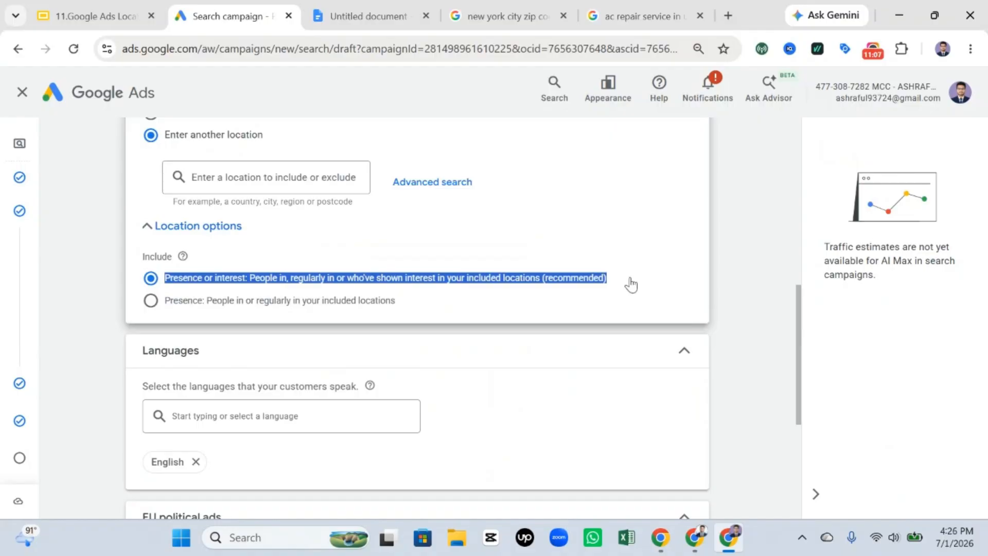
{"action": "left_click", "coordinate": [644, 252]}
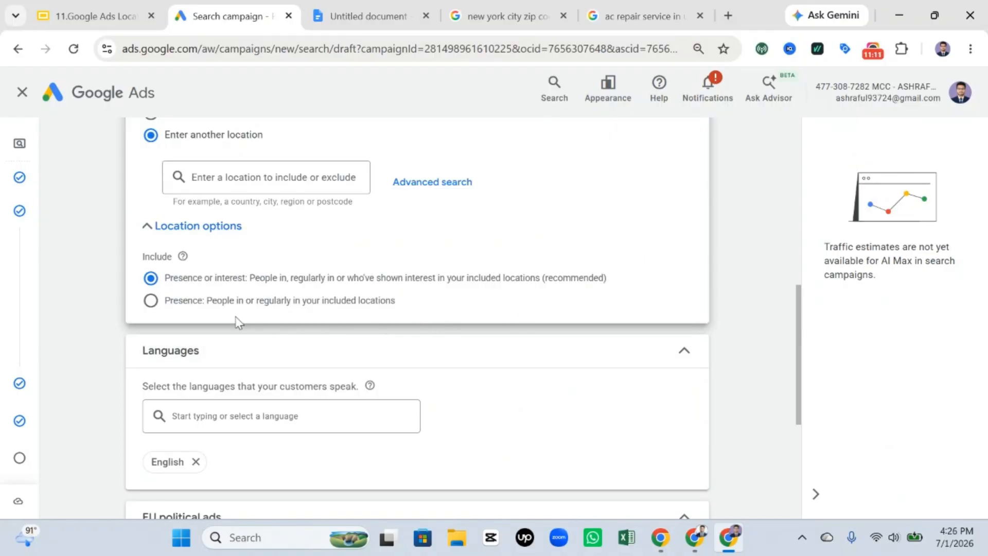
Step: Set the location Include option to "Presence: People in or regularly in your included locations" and highlight its text
{"action": "left_click", "coordinate": [146, 307]}
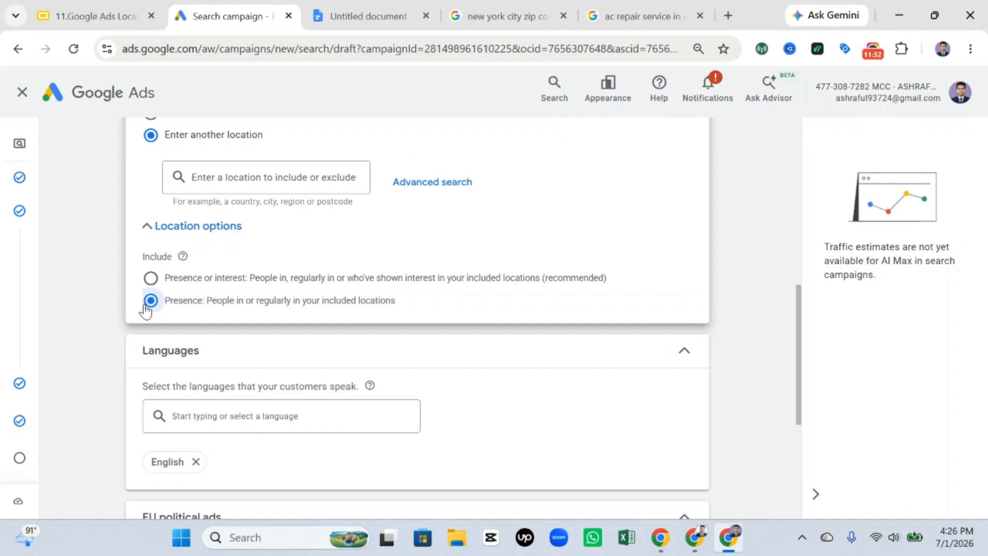
{"action": "scroll", "coordinate": [203, 259], "scroll_direction": "up", "scroll_amount": 1}
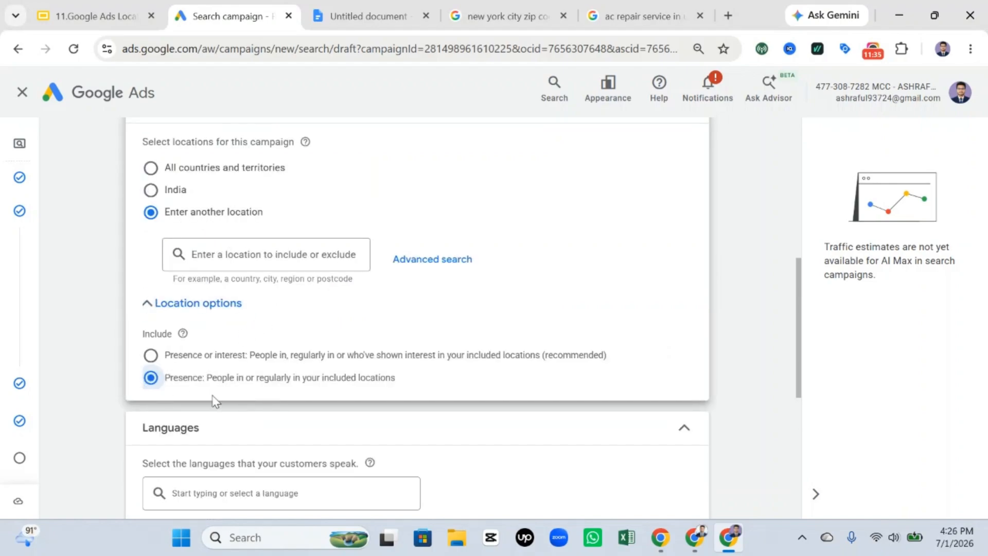
{"action": "left_click_drag", "start_coordinate": [406, 389], "coordinate": [151, 383]}
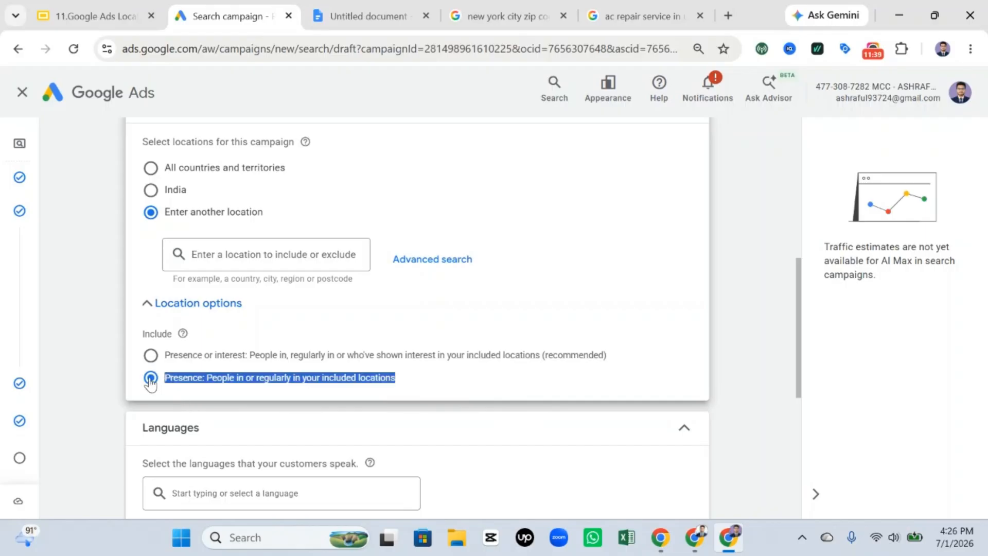
{"action": "left_click", "coordinate": [363, 372]}
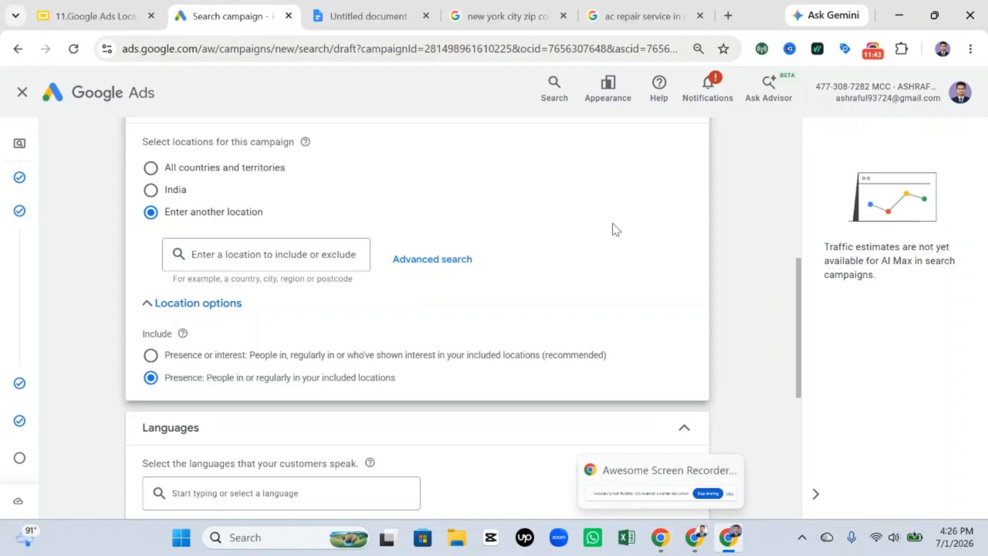
Step: Switch to the Google Slides location targeting presentation and show the closing "Thanks for Watching" slide
{"action": "left_click", "coordinate": [103, 21]}
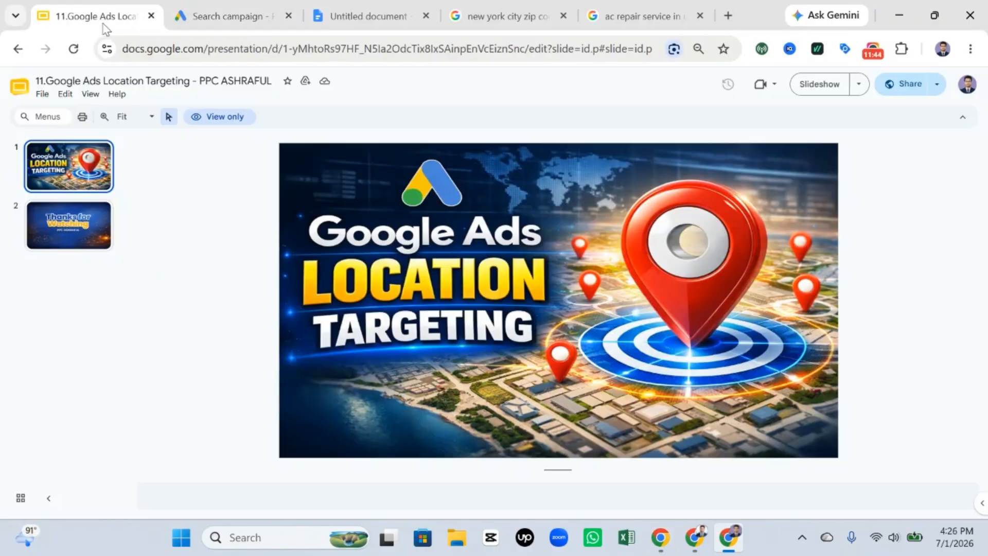
{"action": "left_click", "coordinate": [76, 233]}
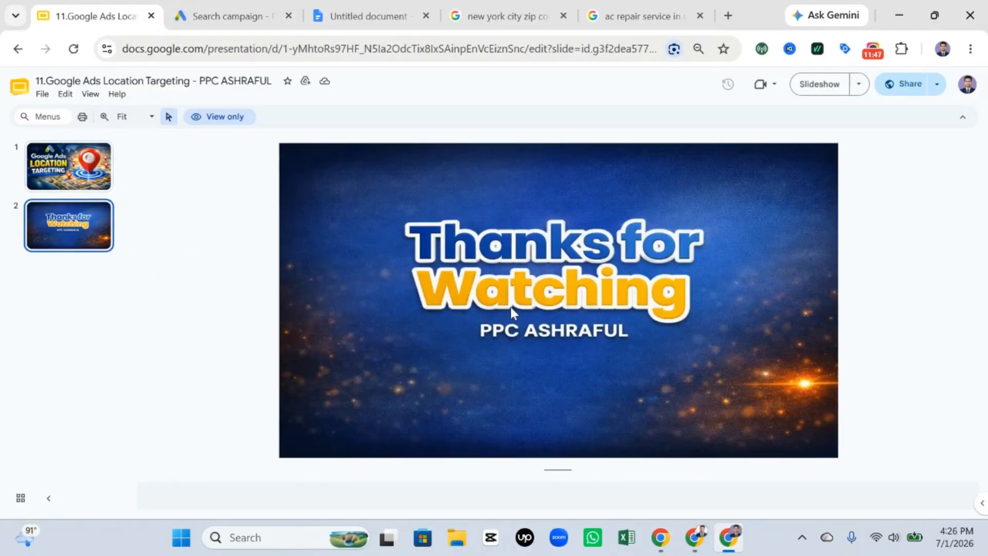